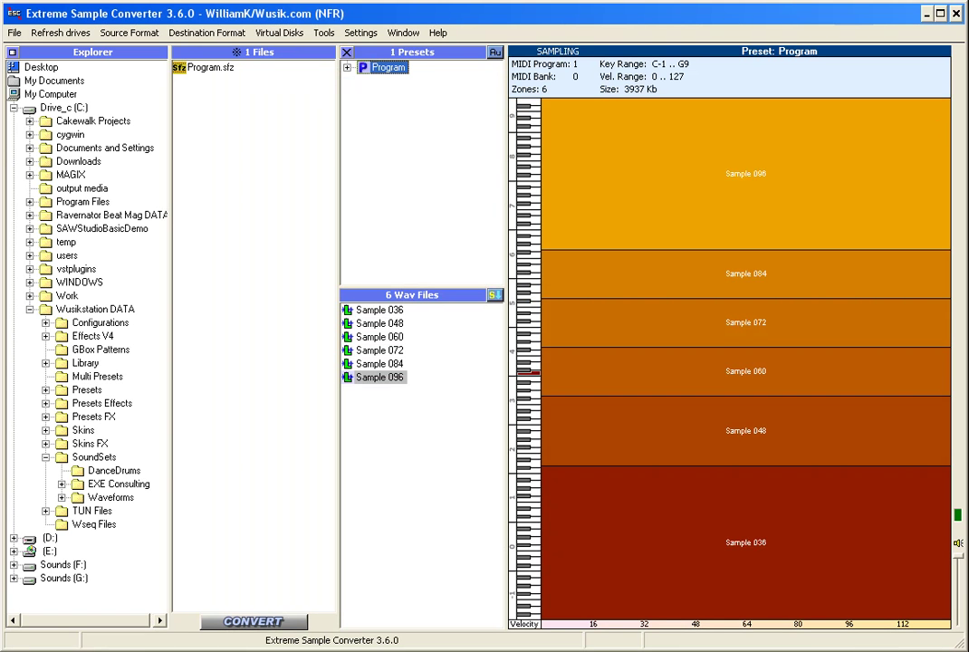
Check the program's version and build information in the Help menu.
left_click(438, 32)
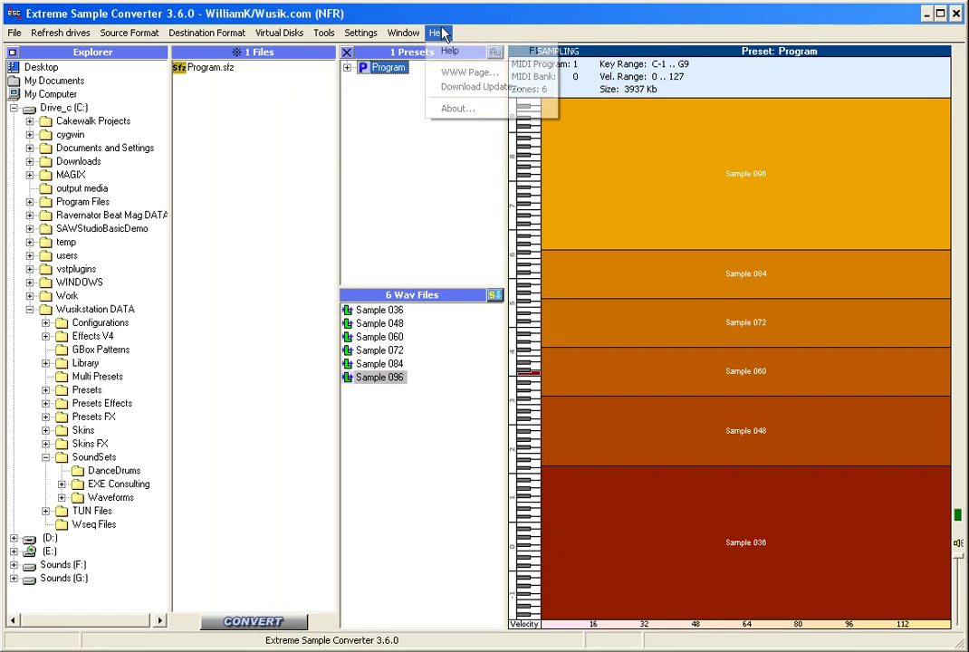
left_click(482, 109)
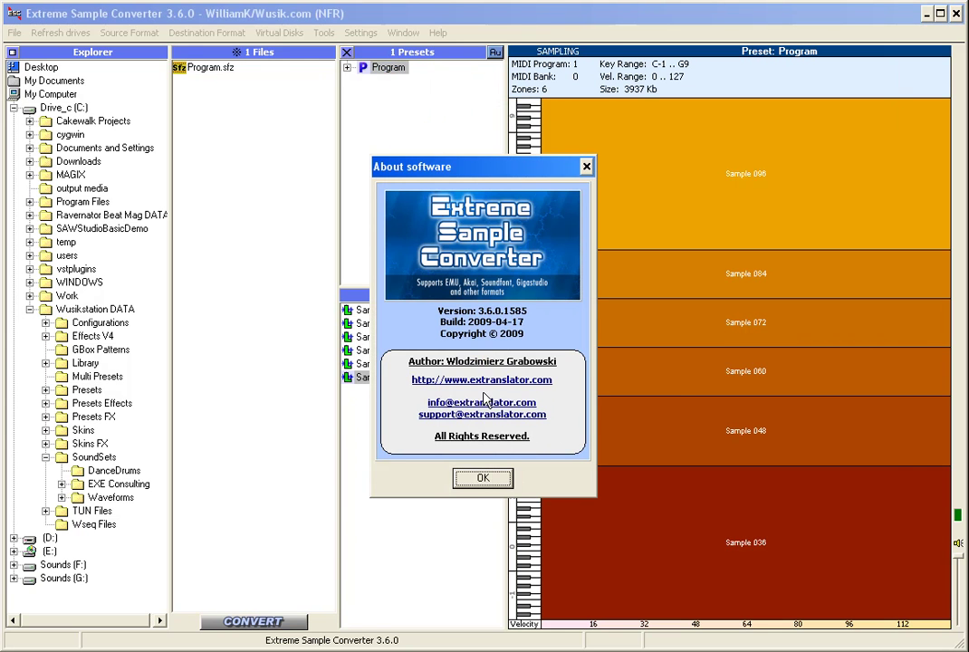
left_click(488, 481)
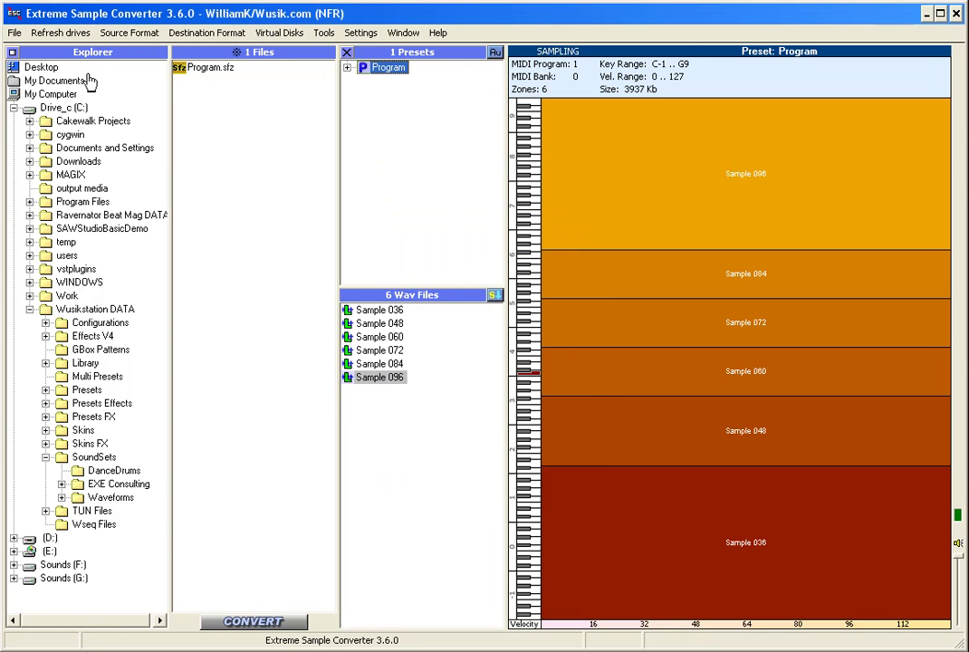
Open the VSTi Converter source format and its main MENU options.
left_click(129, 33)
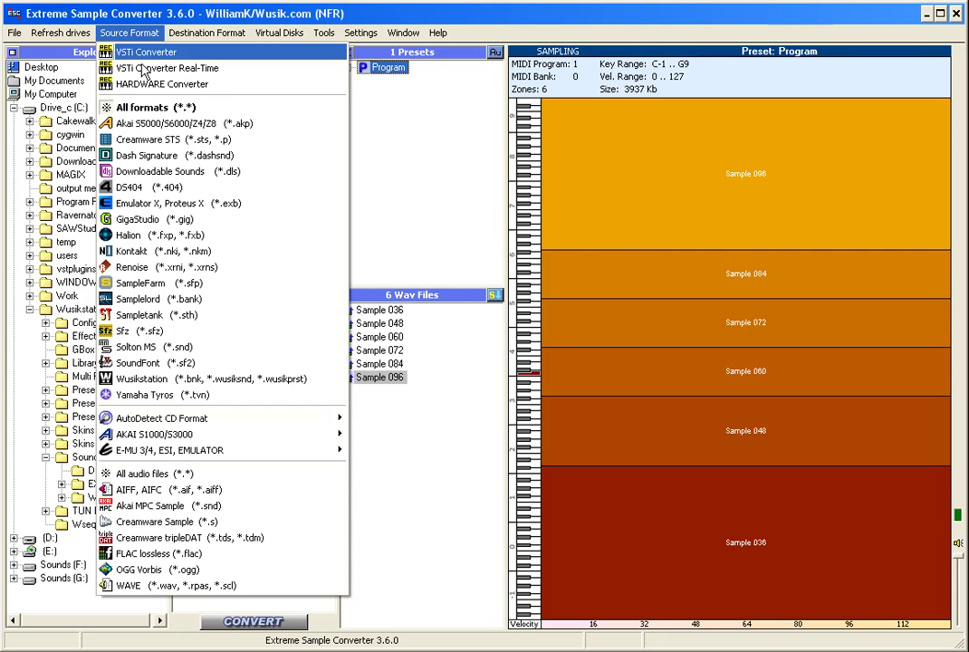
left_click(138, 52)
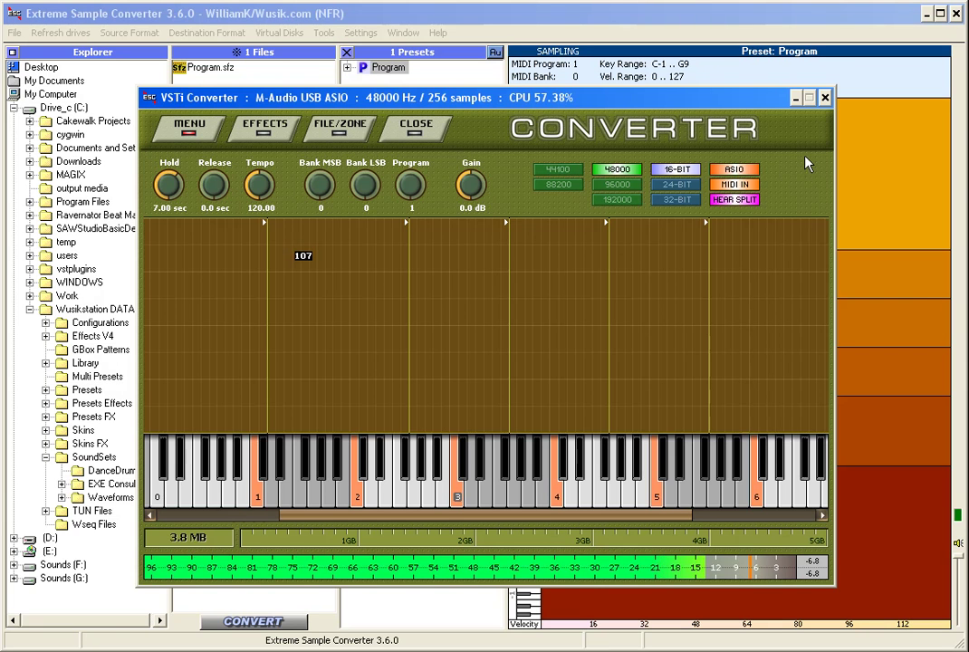
left_click(197, 129)
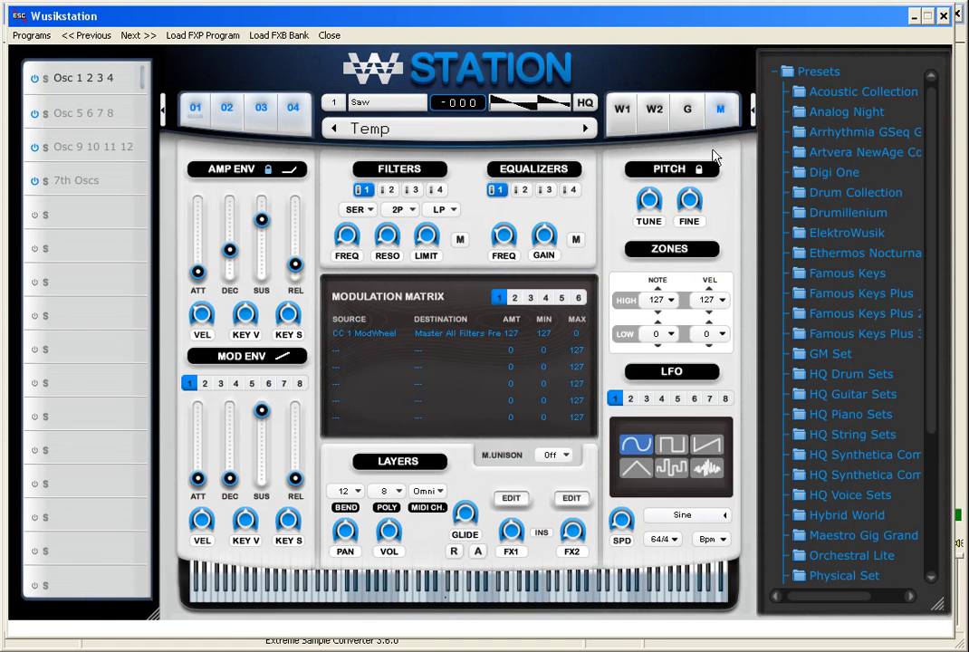
Switch Wusikstation's preset browser to the [WS Multi-Presets] library.
right_click(847, 118)
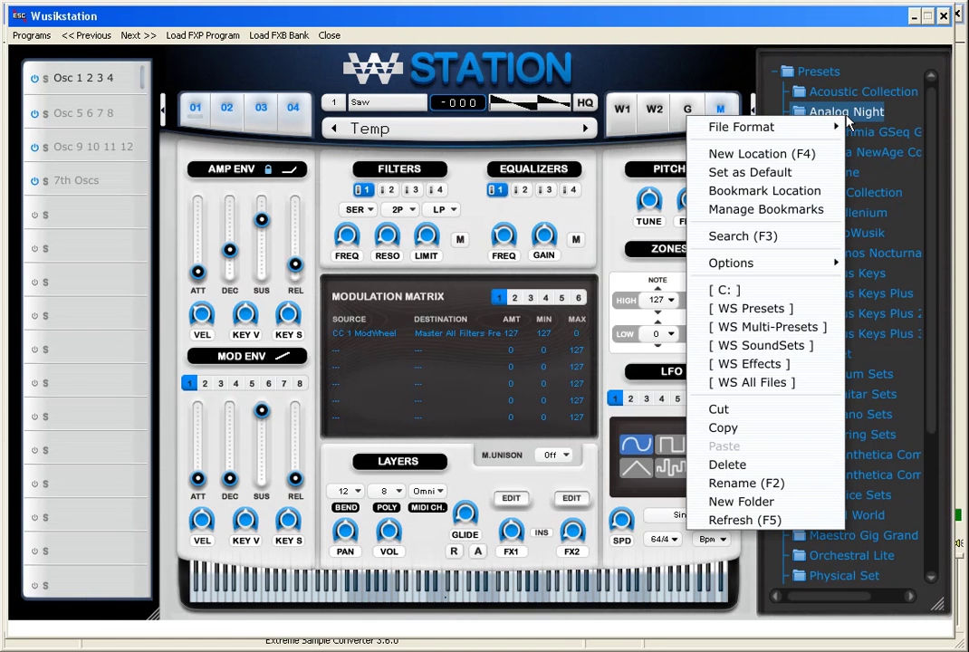
left_click(790, 327)
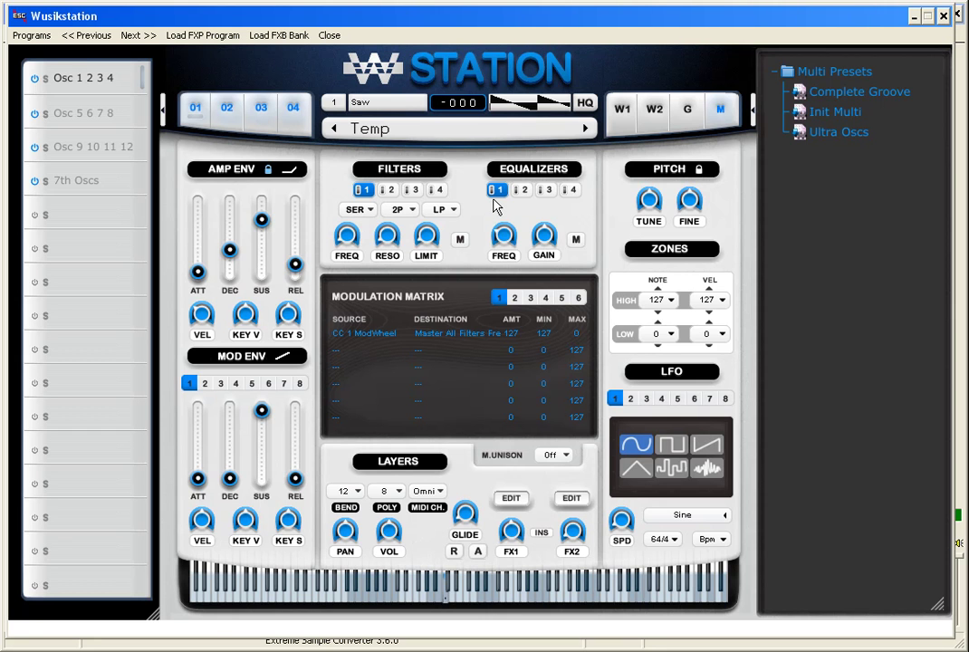
Close the plugin window, delete zones 6 and 1, and check the Mono setting.
left_click(943, 16)
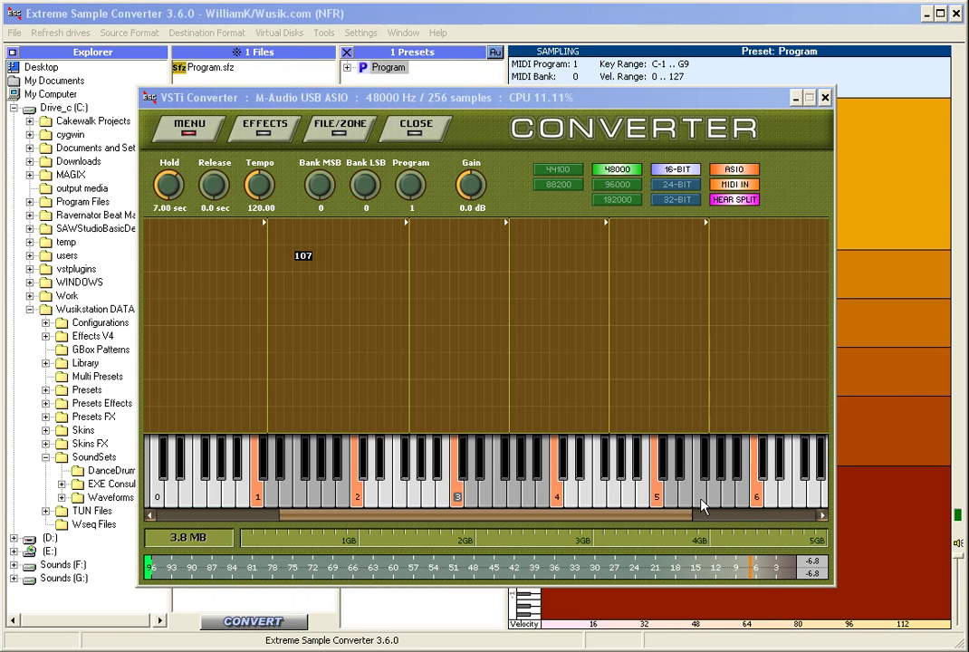
left_click(757, 500)
key("Delete")
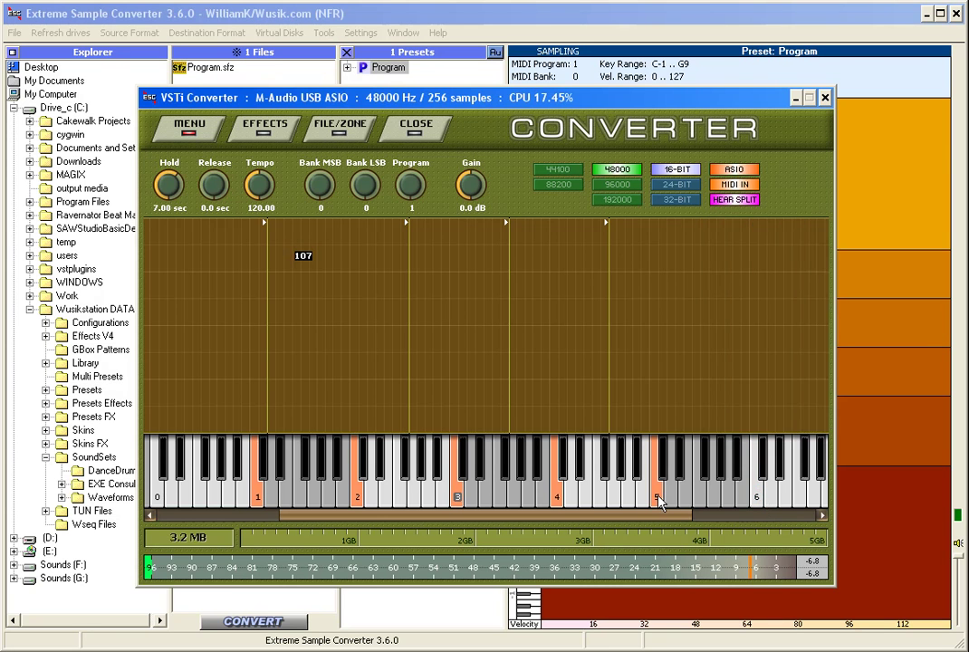
left_click(260, 498)
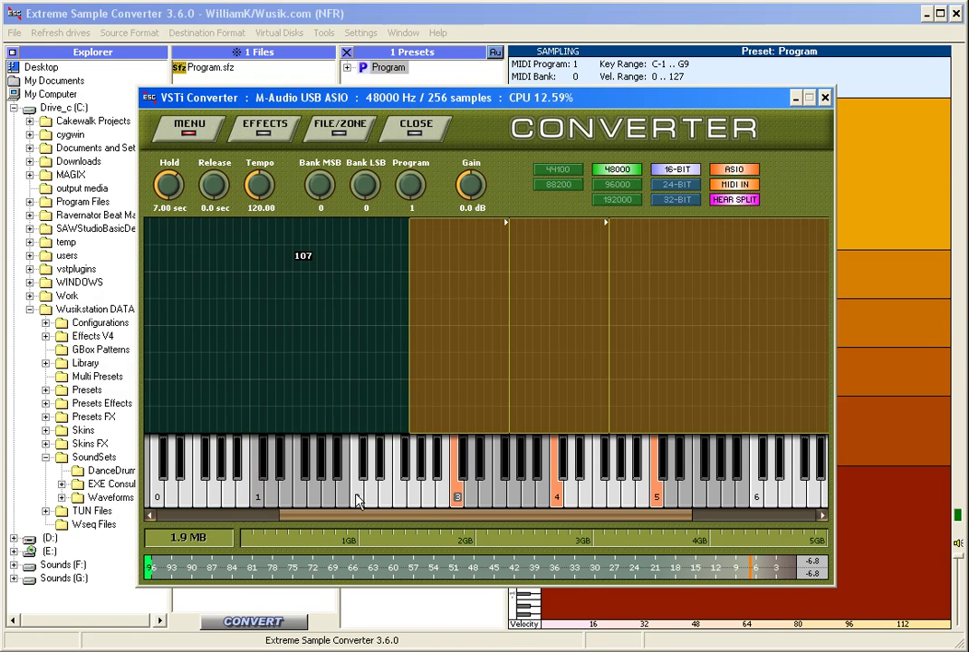
key("Delete")
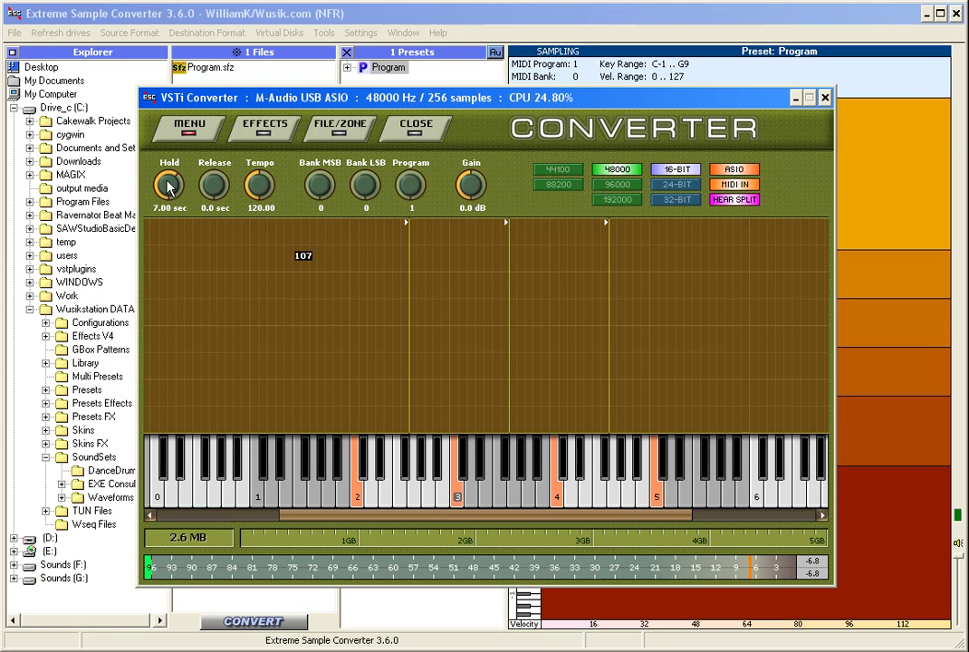
left_click(186, 125)
mouse_move(232, 319)
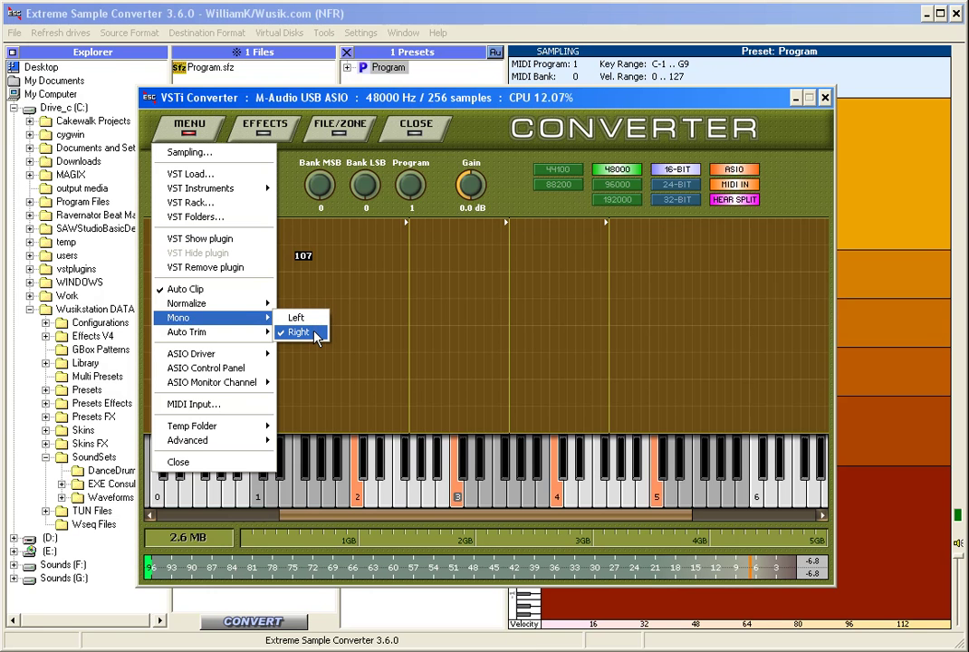
Sample the four zones into preset 'Program' with sample name 'Sample'.
left_click(190, 154)
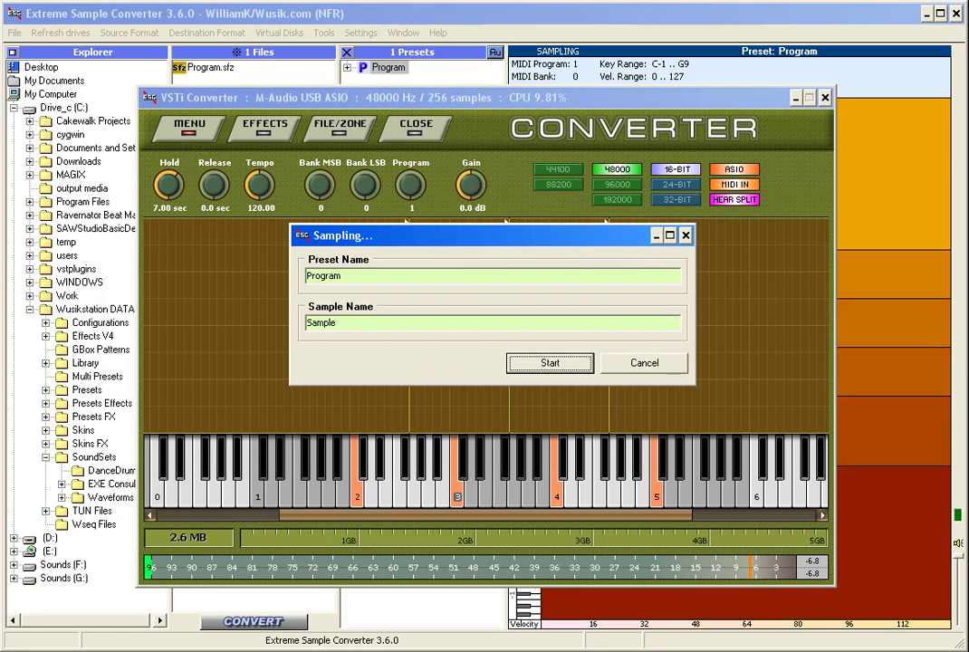
left_click(547, 363)
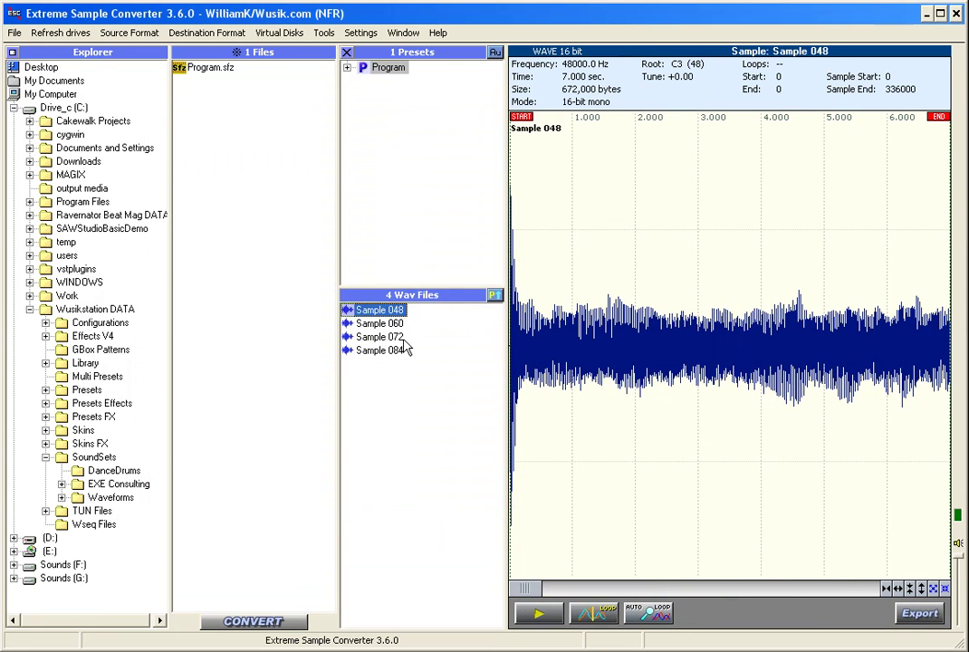
Audition Samples 048, 060 and 072 in the Wav Files list.
left_click(379, 324)
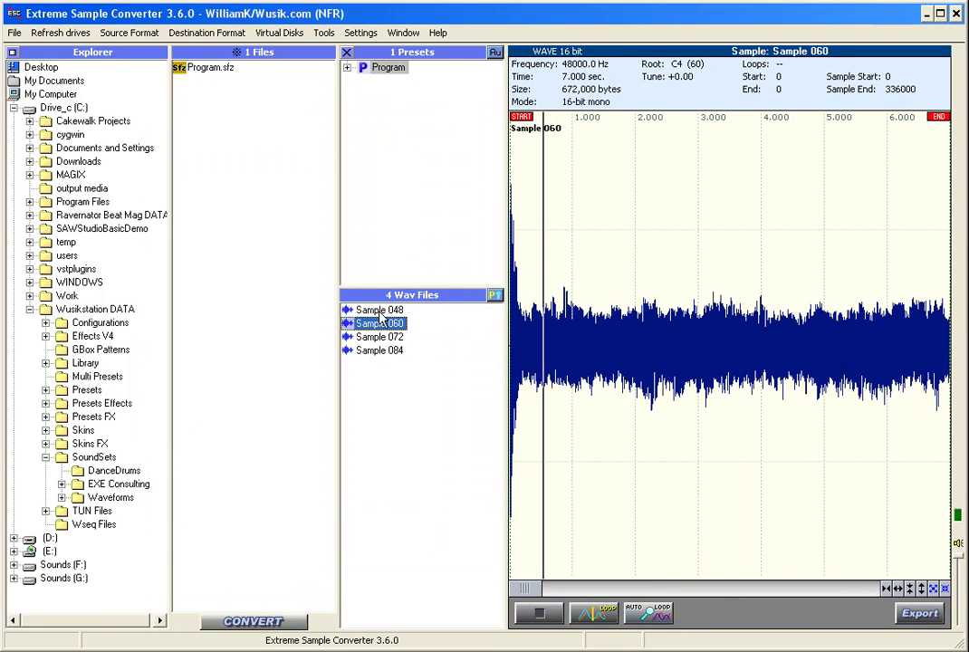
left_click(379, 311)
left_click(385, 324)
key("Down")
key("Down")
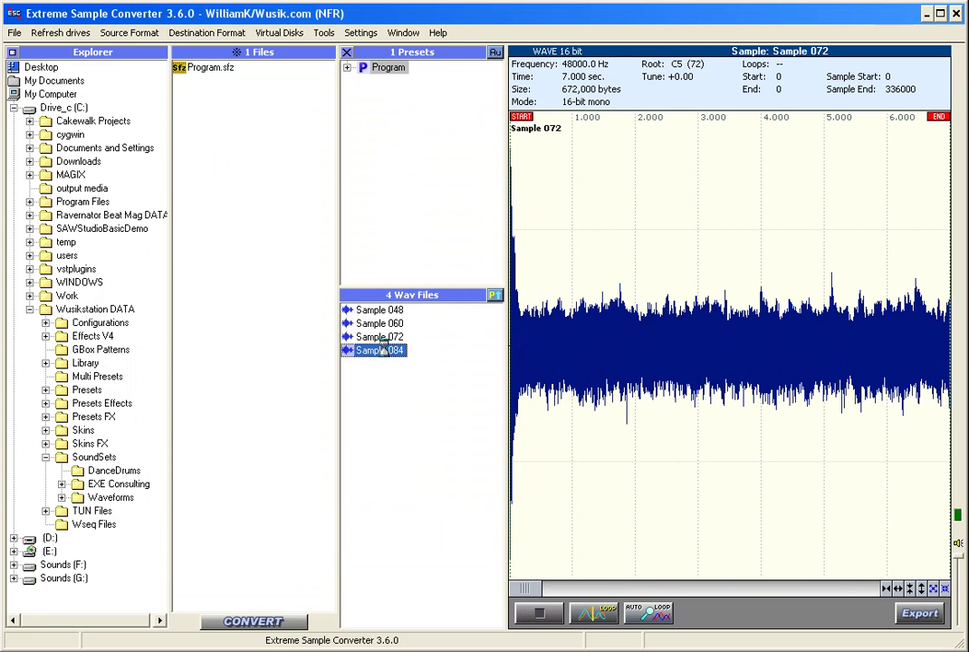
key("Up")
key("Up")
key("Up")
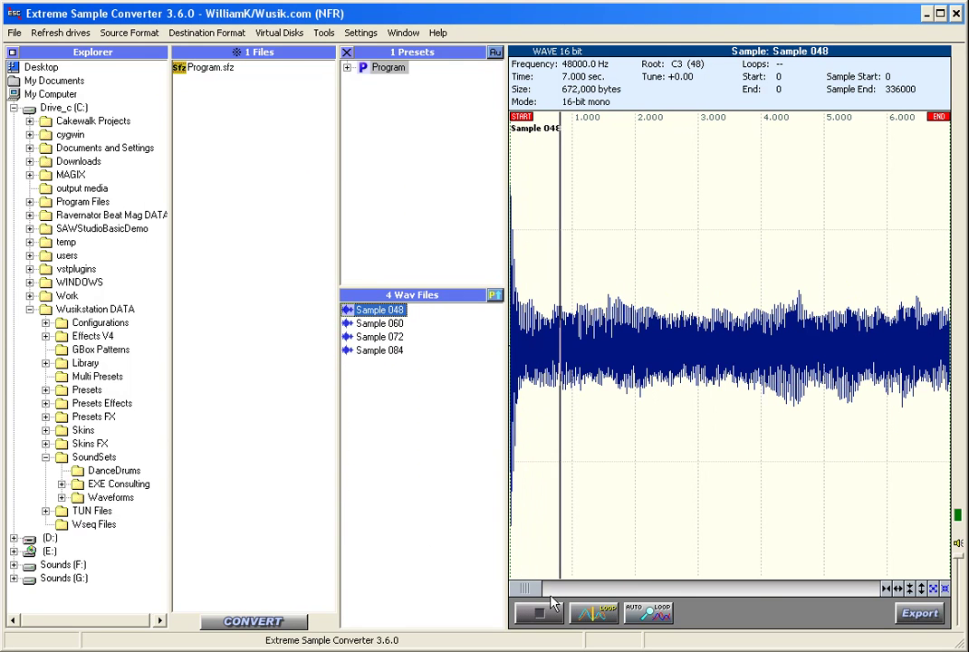
Autoloop all samples, giving Sample 048 a loop from 88132 to 284568.
right_click(378, 311)
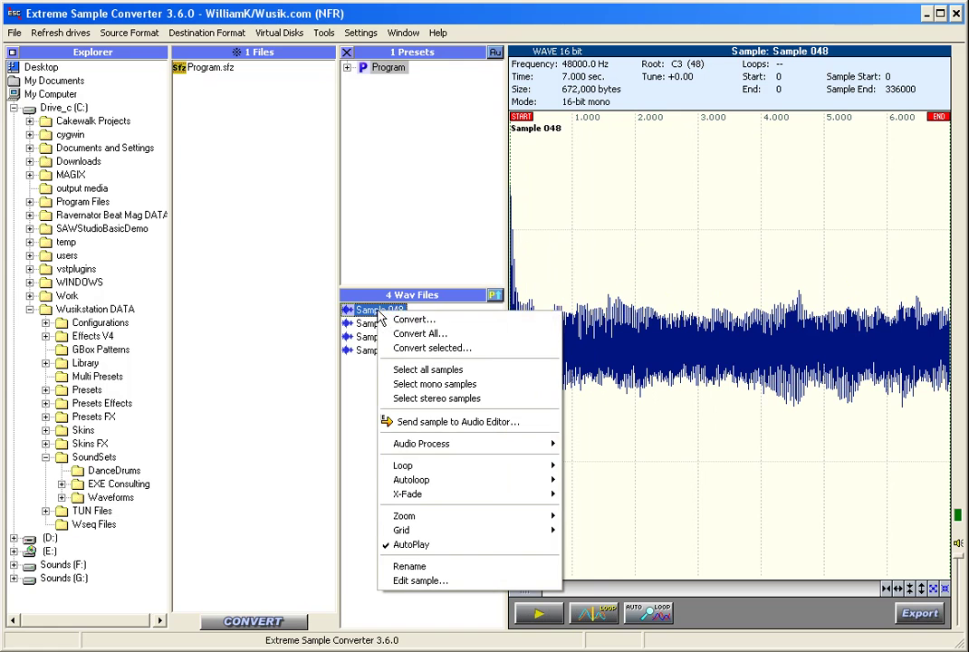
mouse_move(485, 489)
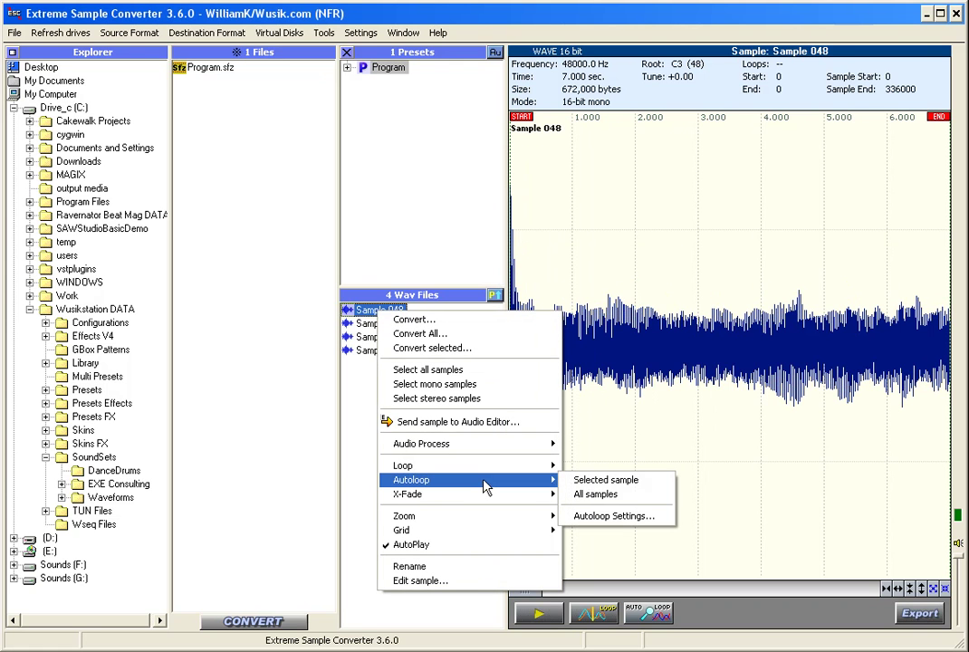
left_click(624, 497)
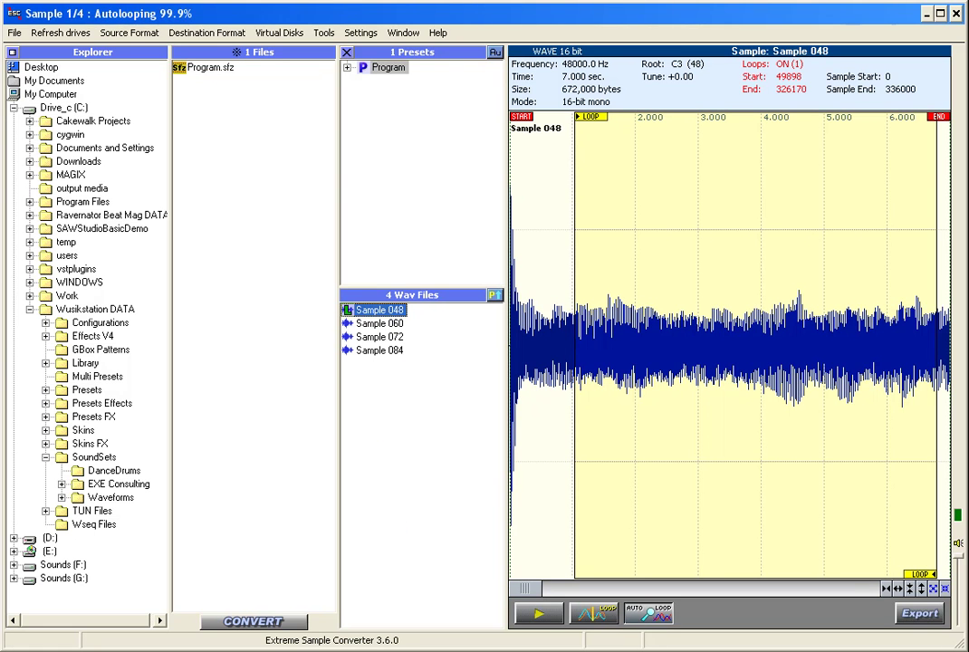
Select the samples from Sample 048 through Sample 084.
left_click(385, 325)
left_click(383, 351)
key("Up")
key("Up")
key("Up")
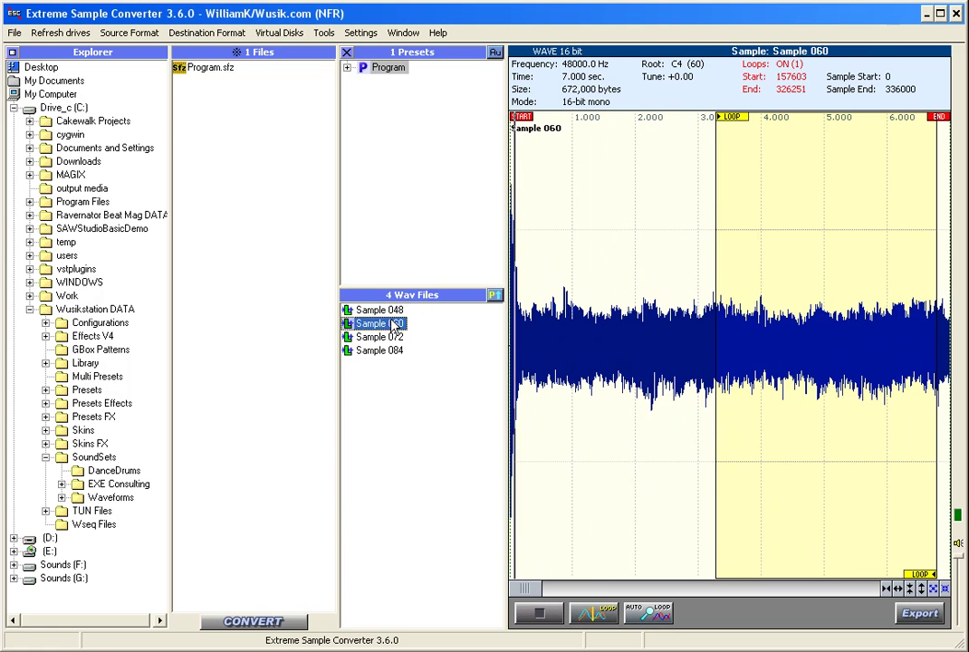
Convert the Program preset to SFZ file TestSFZ2 in C:\temp.
right_click(388, 68)
left_click(442, 80)
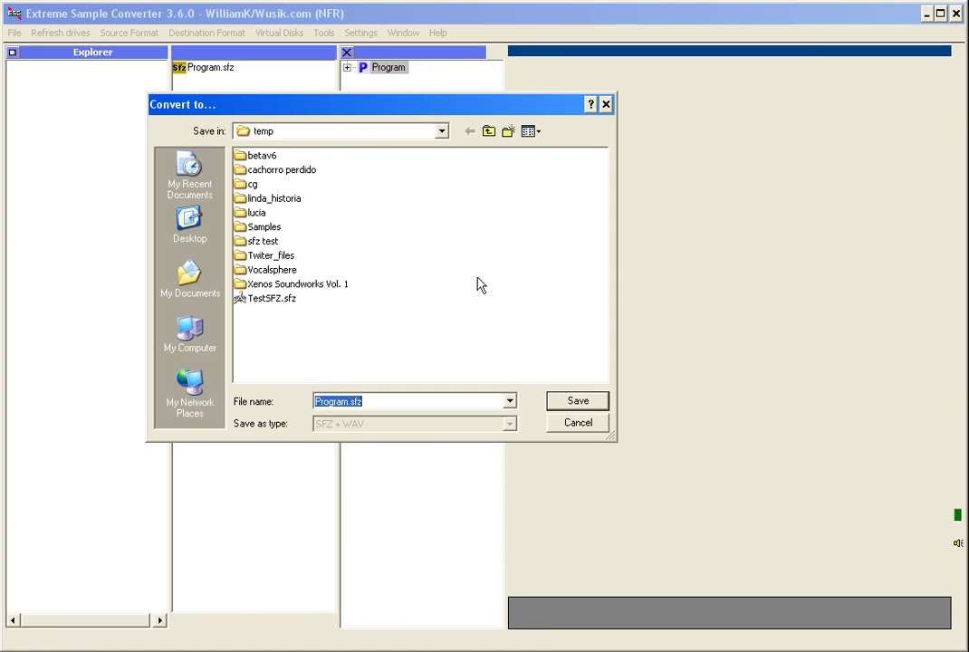
type("TE")
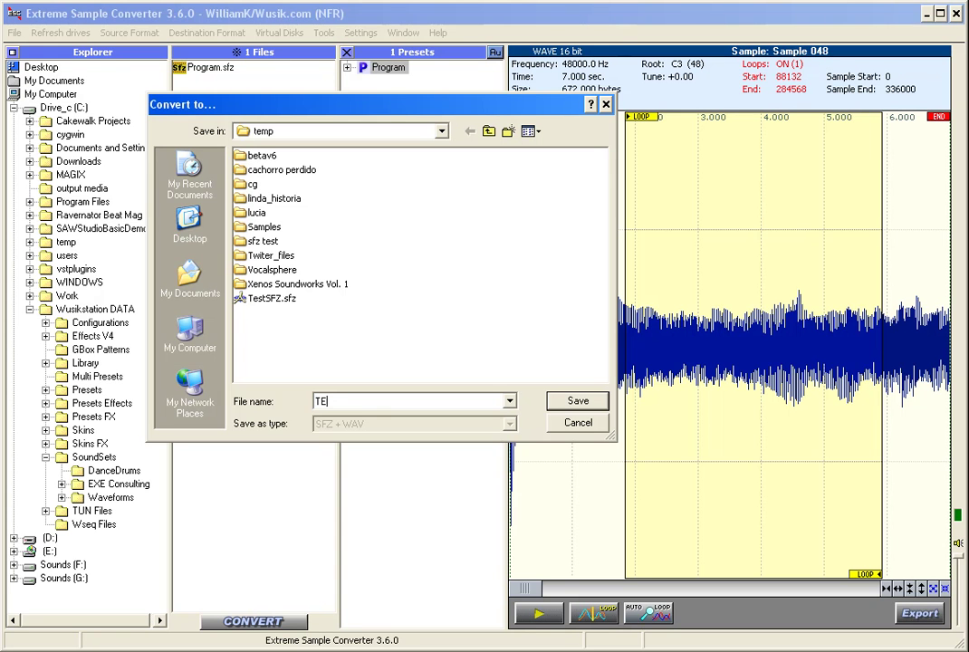
key("BackSpace")
type("estSFZ")
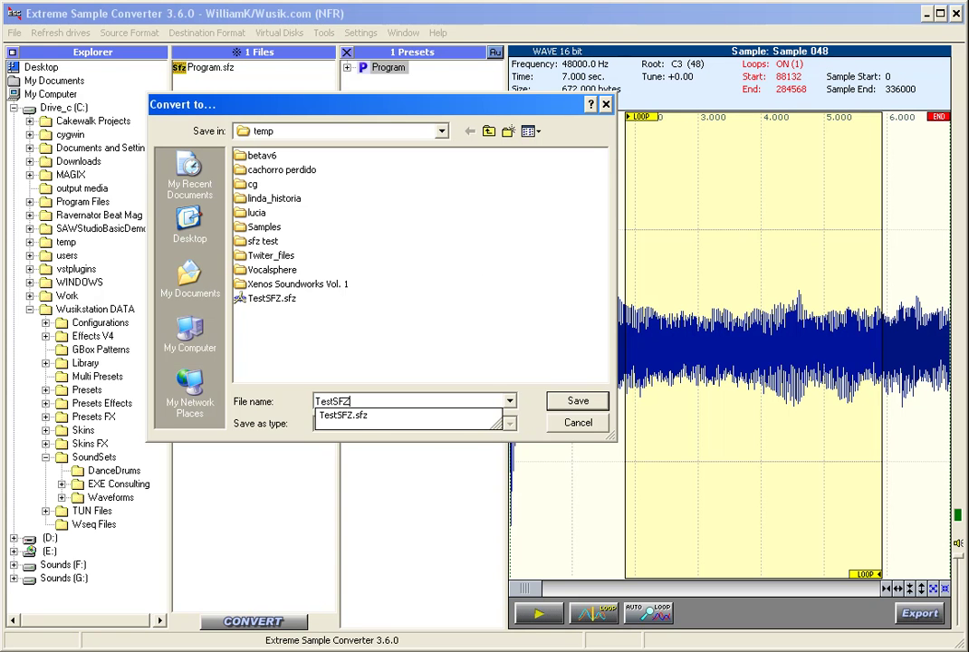
type("2")
key("Return")
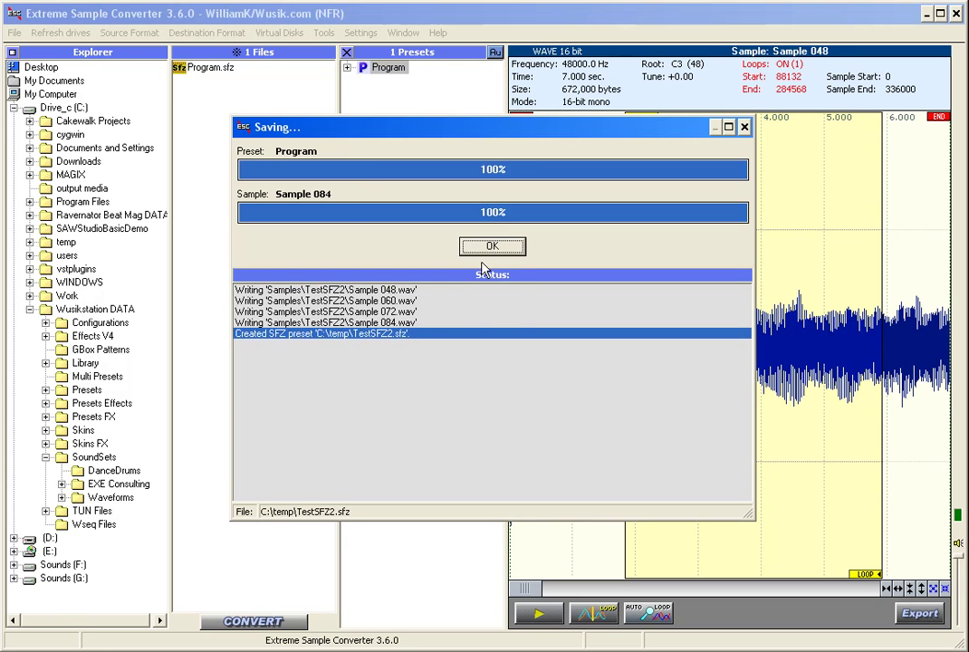
Dismiss the saving report and open the exported TestSFZ2 WAV files in Sound Forge.
key("Return")
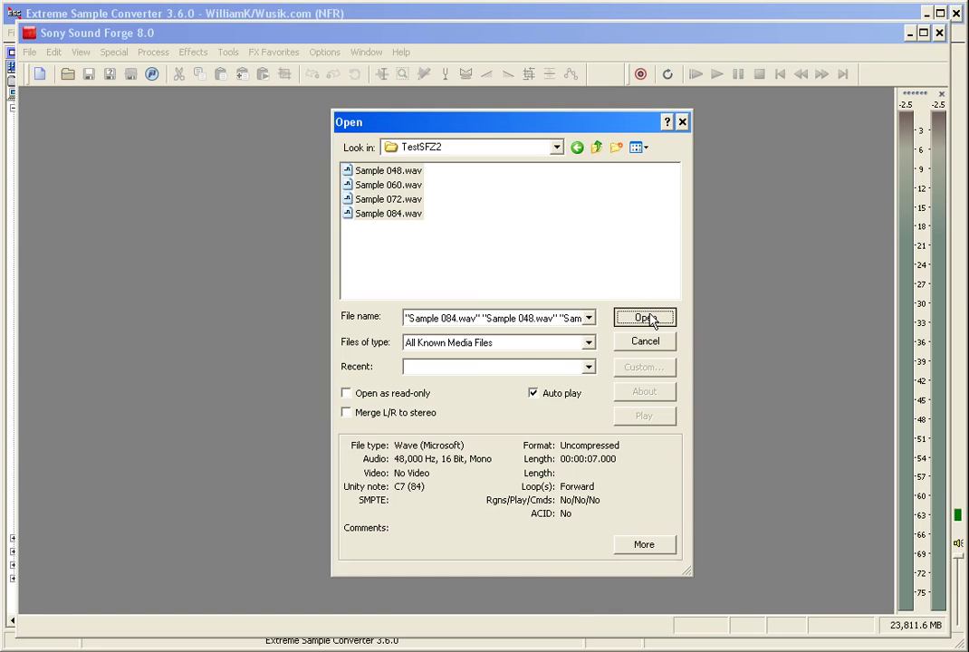
left_click(646, 317)
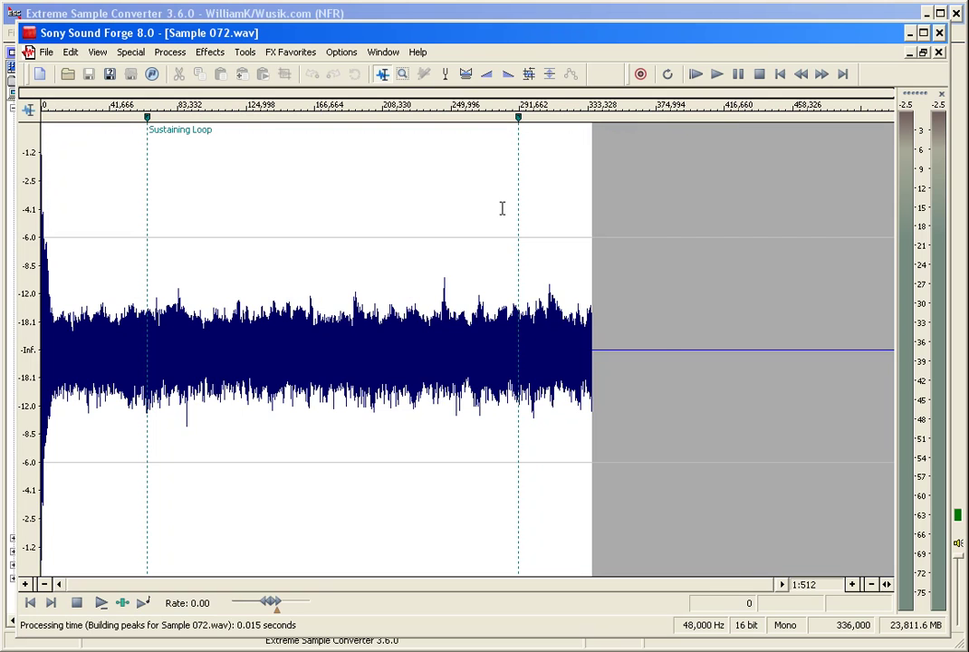
Crossfade Sample 072.wav's sustaining loop and delete the audio after the loop end.
left_click(466, 73)
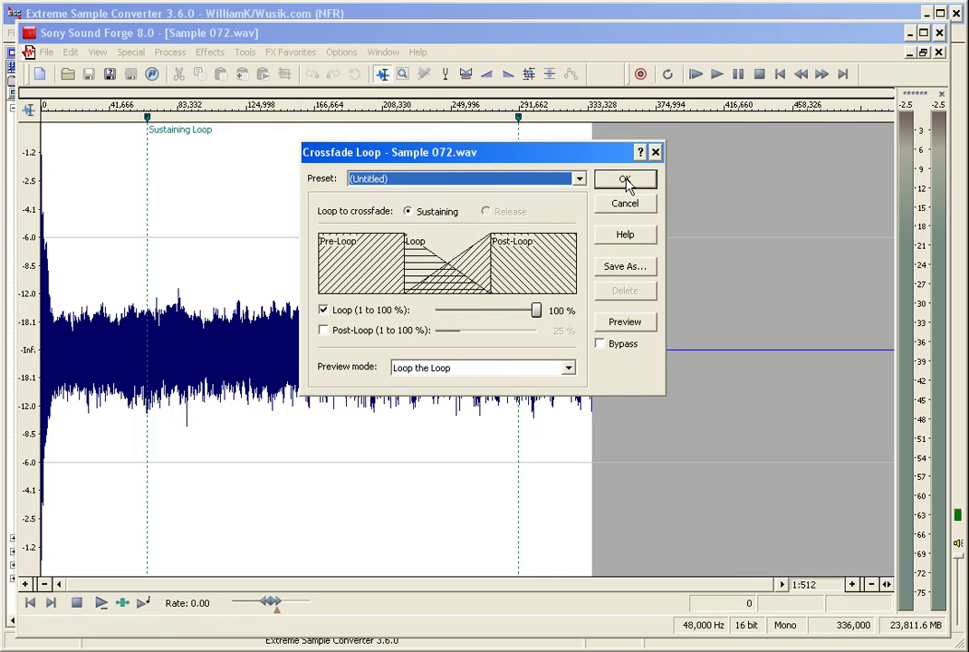
left_click(625, 180)
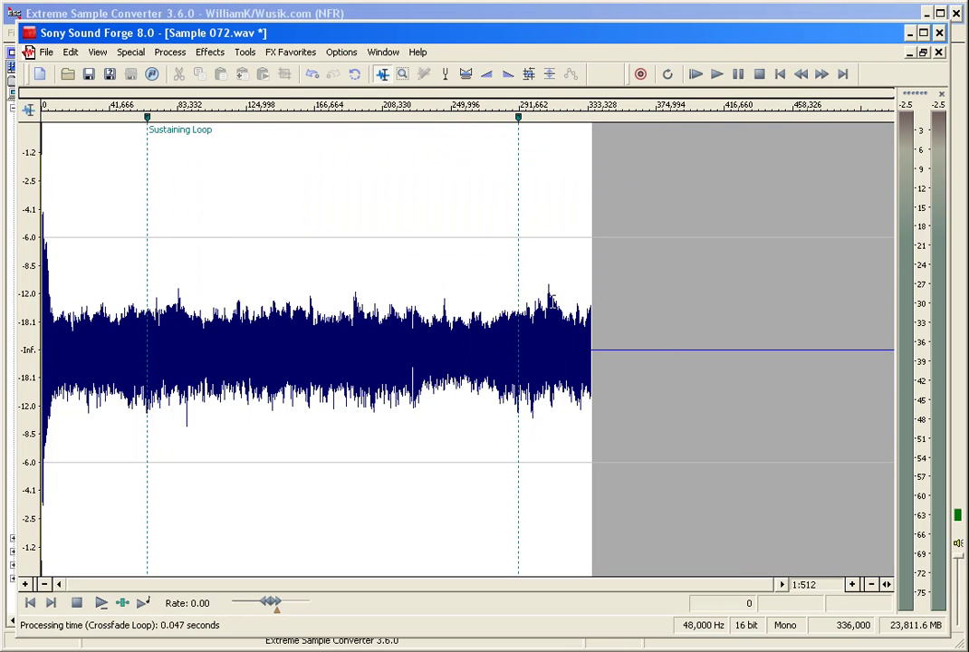
double_click(552, 303)
left_click(584, 277)
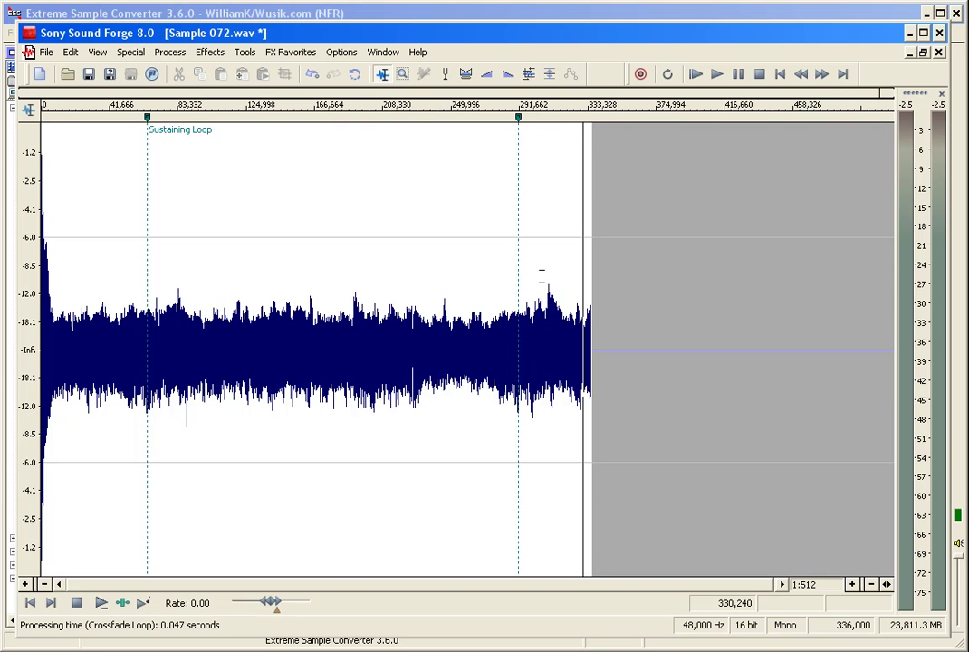
double_click(557, 299)
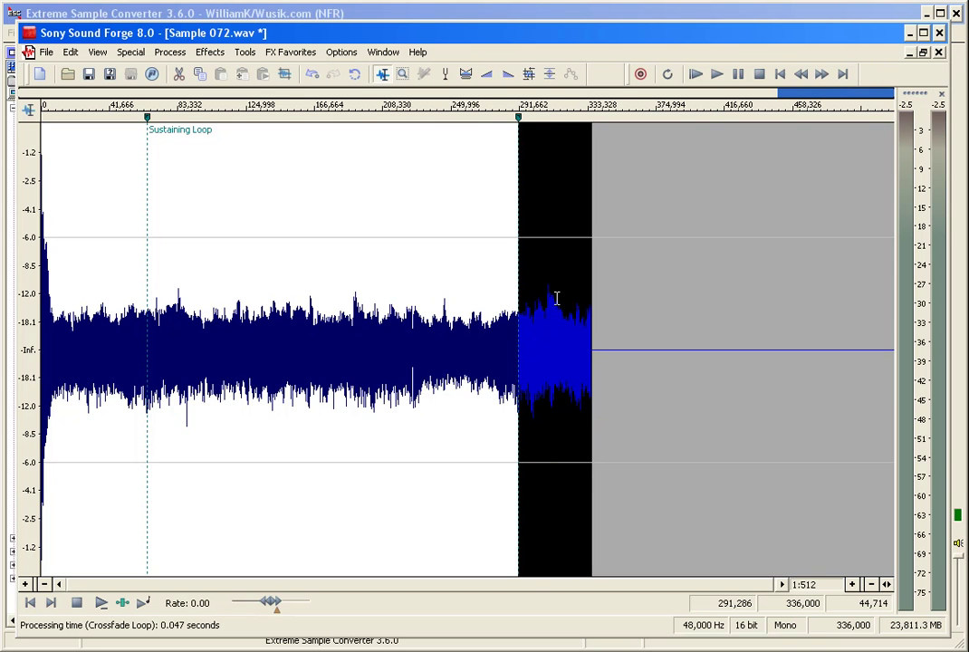
key("Delete")
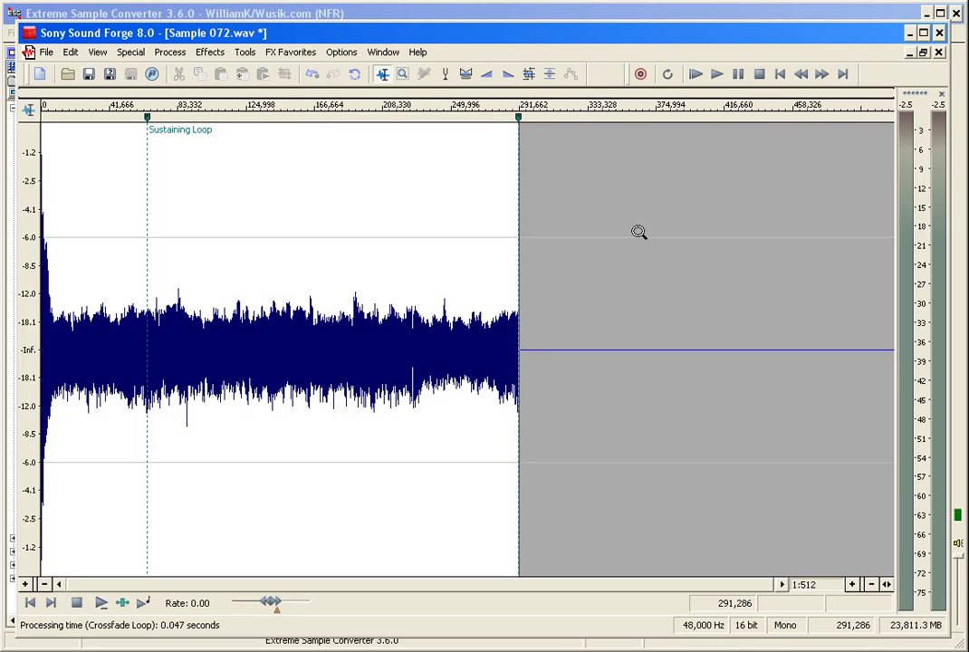
Fade in the first few samples, then play back the whole edited sample.
scroll(638, 231, "up", 1)
scroll(611, 163, "up", 12)
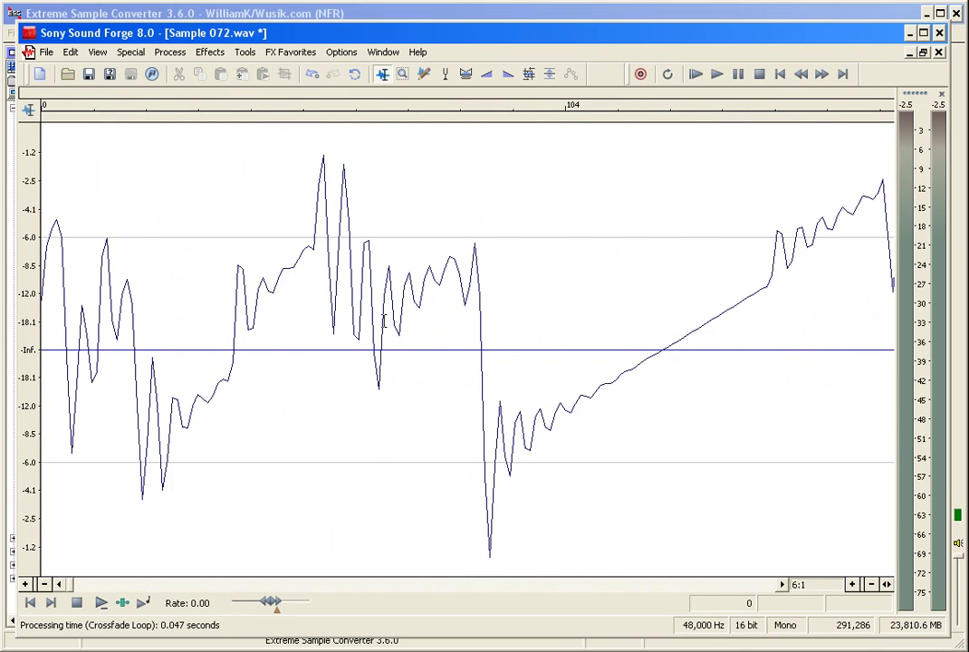
left_click_drag(228, 308, 30, 275)
key("ctrl+shift+i")
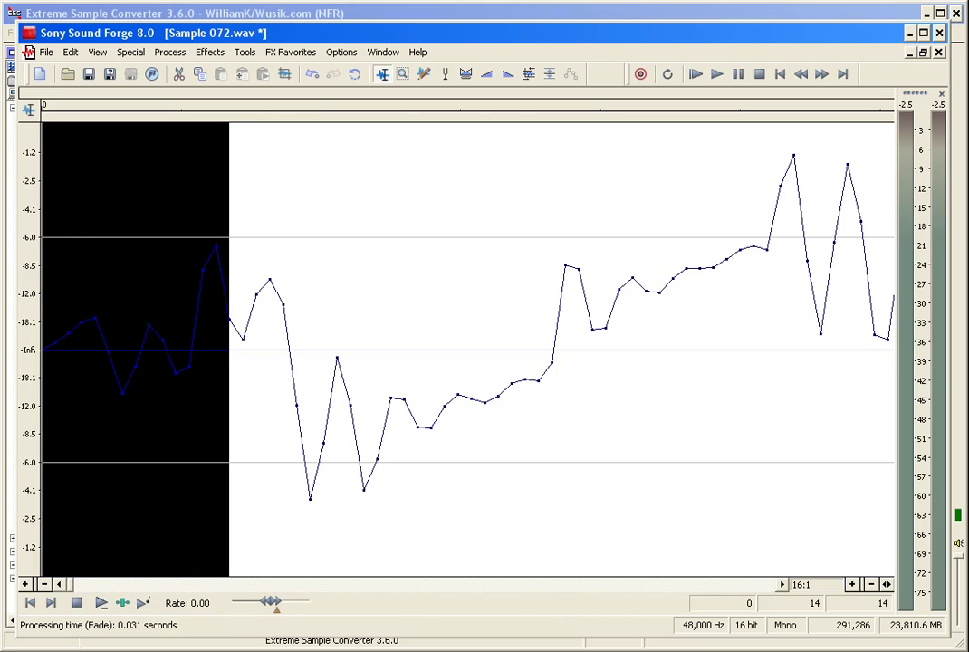
key("ctrl+Down")
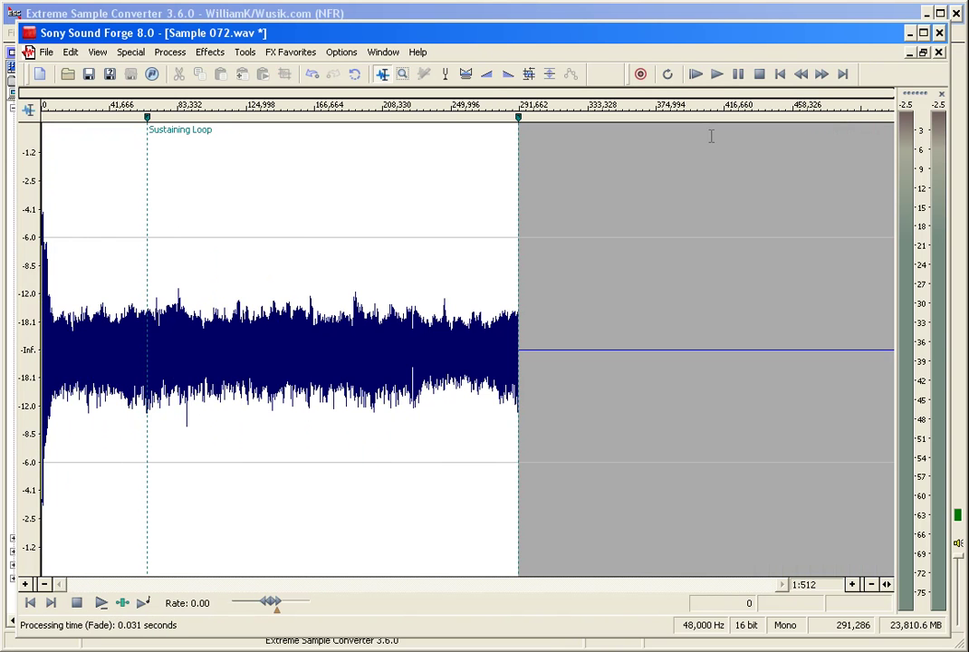
left_click(143, 603)
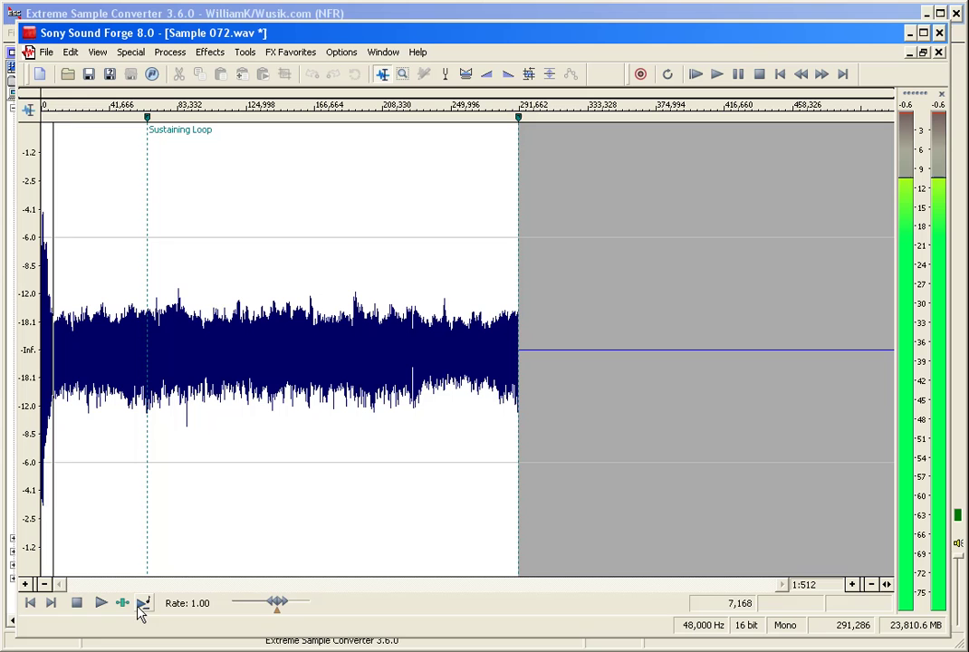
Save Sample 072.wav, then crossfade Sample 060's loop and delete its tail.
left_click(88, 76)
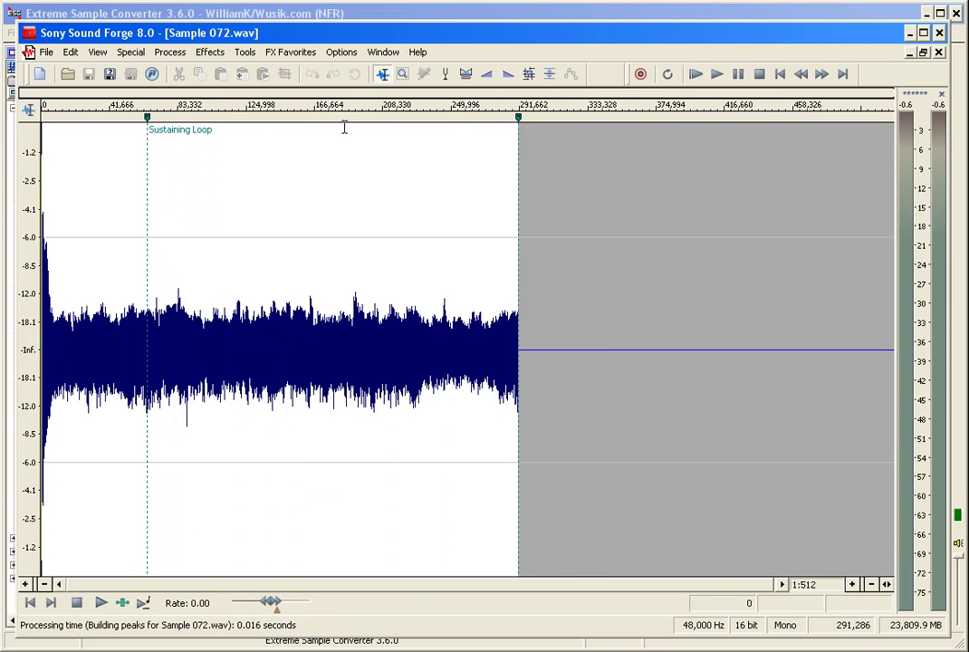
left_click(464, 74)
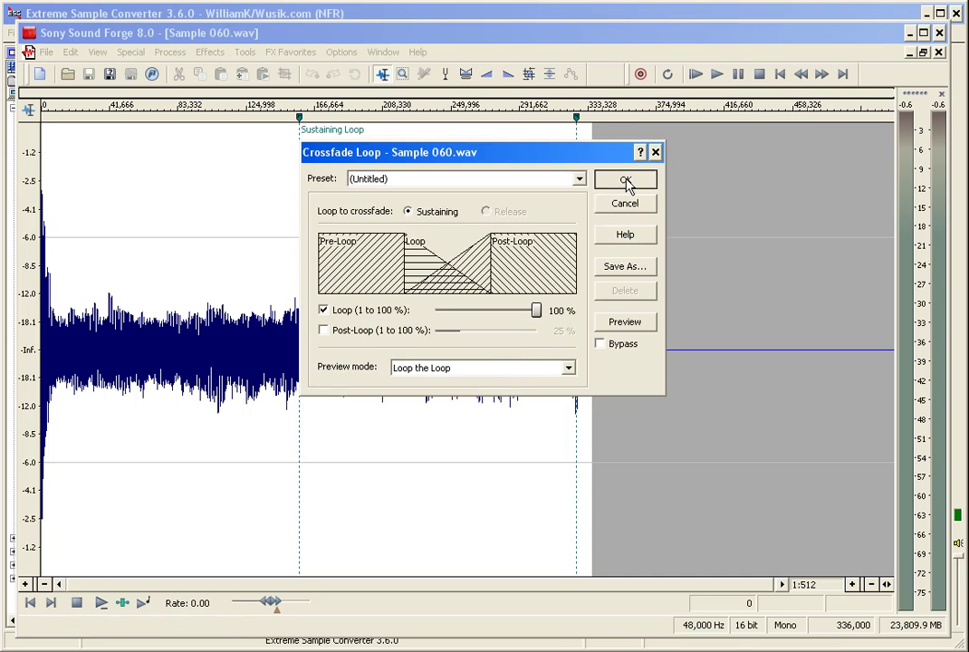
left_click(628, 183)
double_click(590, 215)
key("Delete")
Fade in Sample 060's start and save it, then trim Sample 048 at its loop end.
scroll(463, 124, "up", 4)
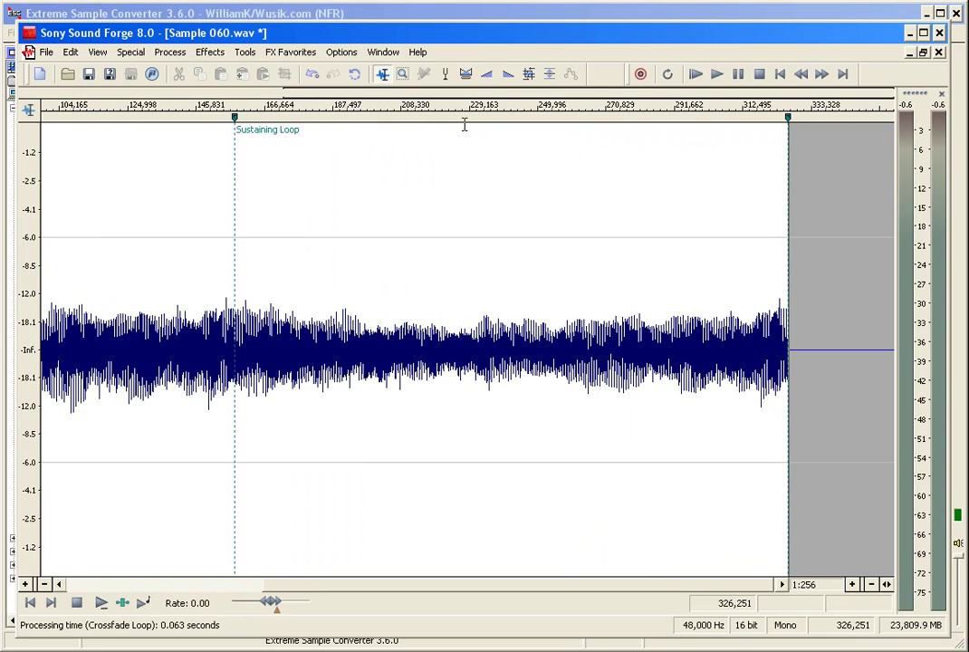
key("ctrl+Home")
scroll(492, 90, "up", 9)
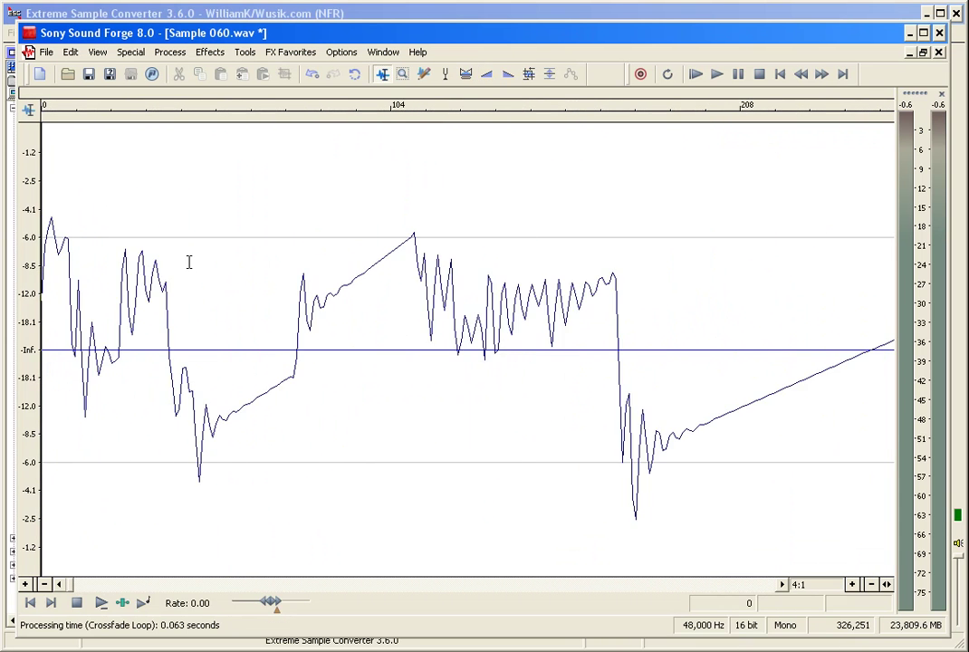
left_click_drag(180, 261, 41, 263)
left_click(486, 76)
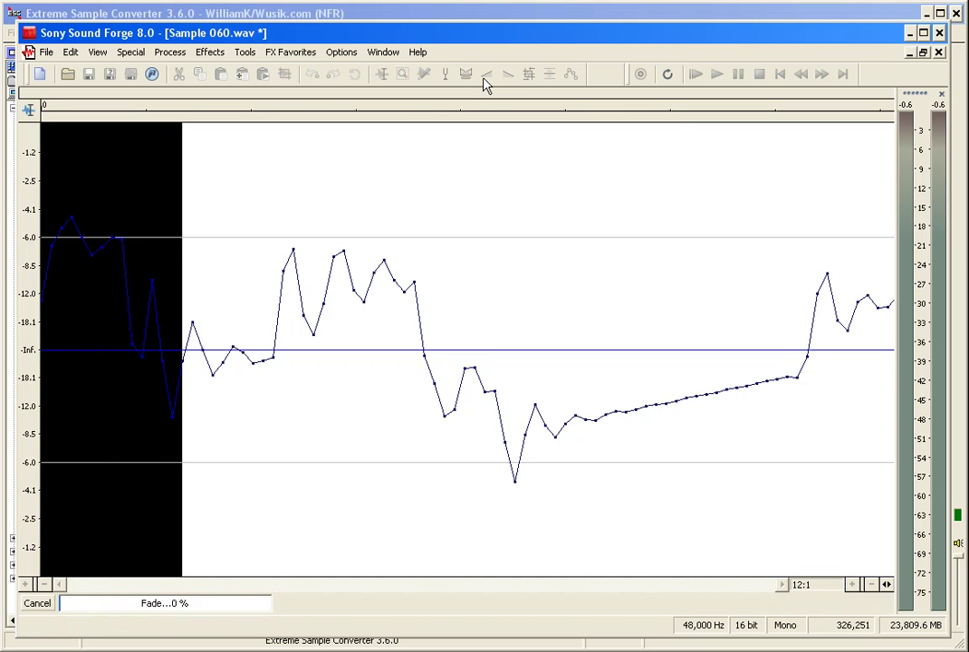
key("ctrl+F4")
left_click(414, 275)
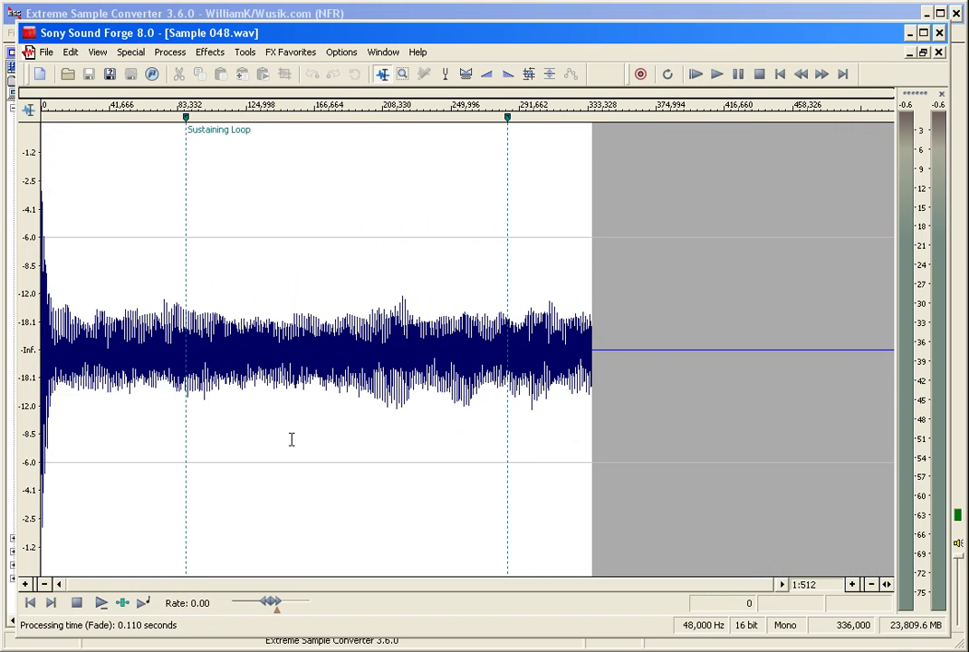
double_click(526, 305)
key("Delete")
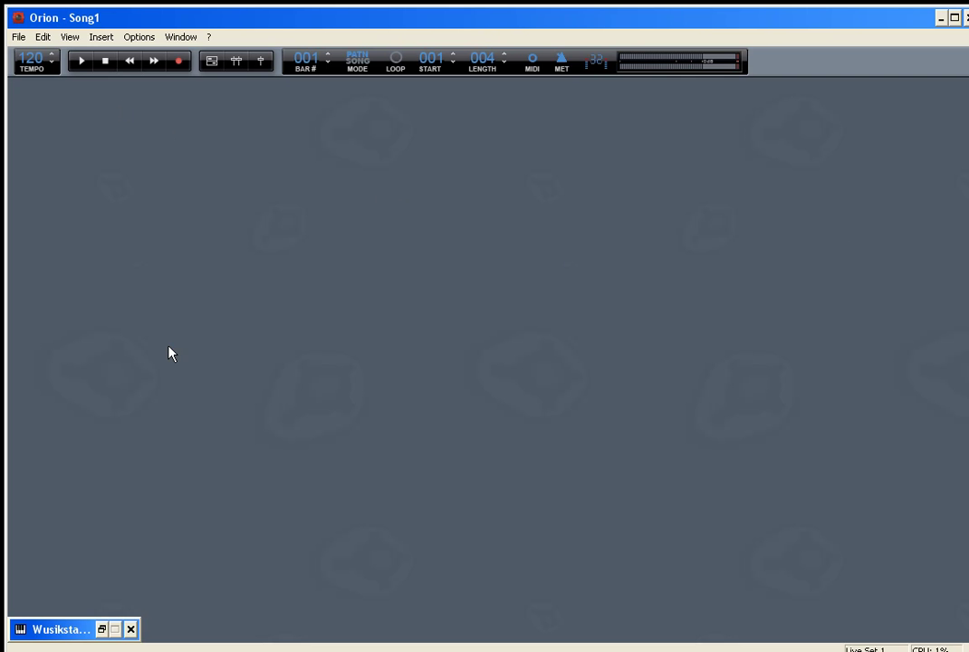
Restore Wusikstation and inspect layer 01's four TestSFZ2 key zones in the Sampler Editor.
left_click(102, 629)
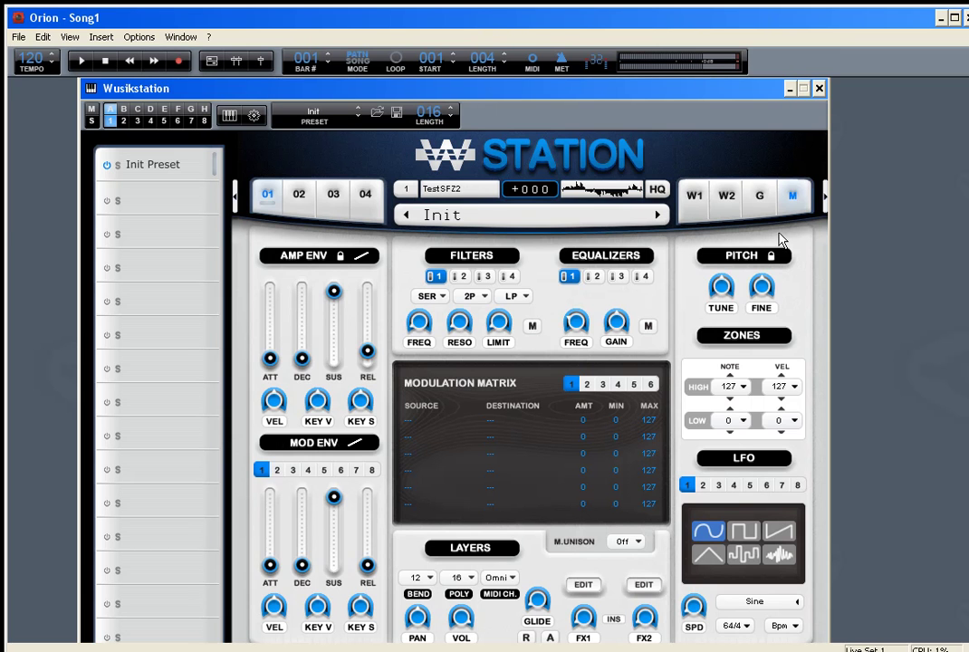
left_click(608, 189)
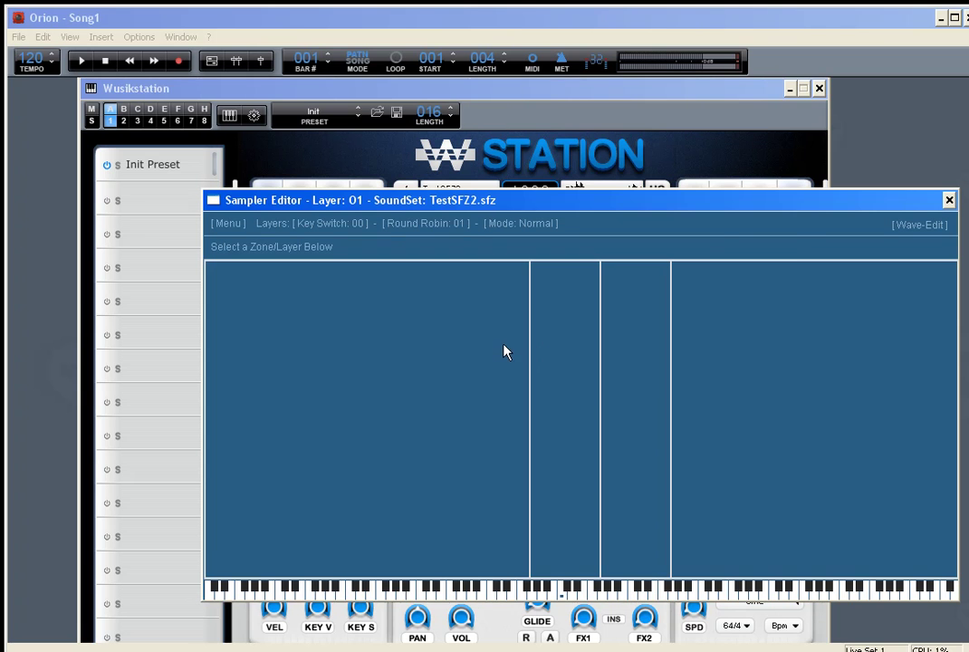
left_click(505, 352)
left_click(586, 358)
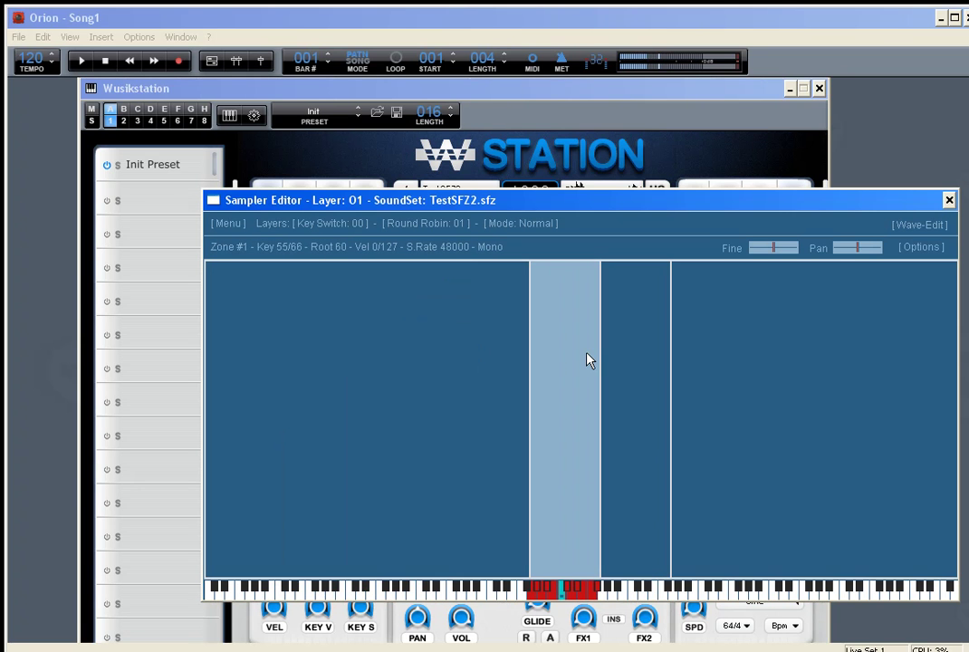
left_click(632, 359)
left_click(777, 345)
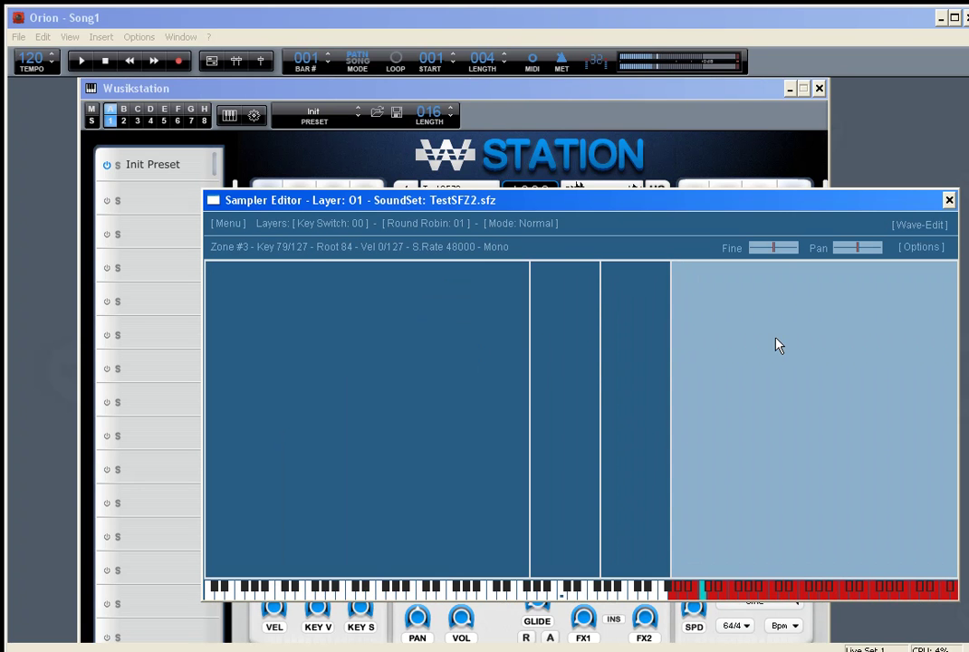
left_click(950, 200)
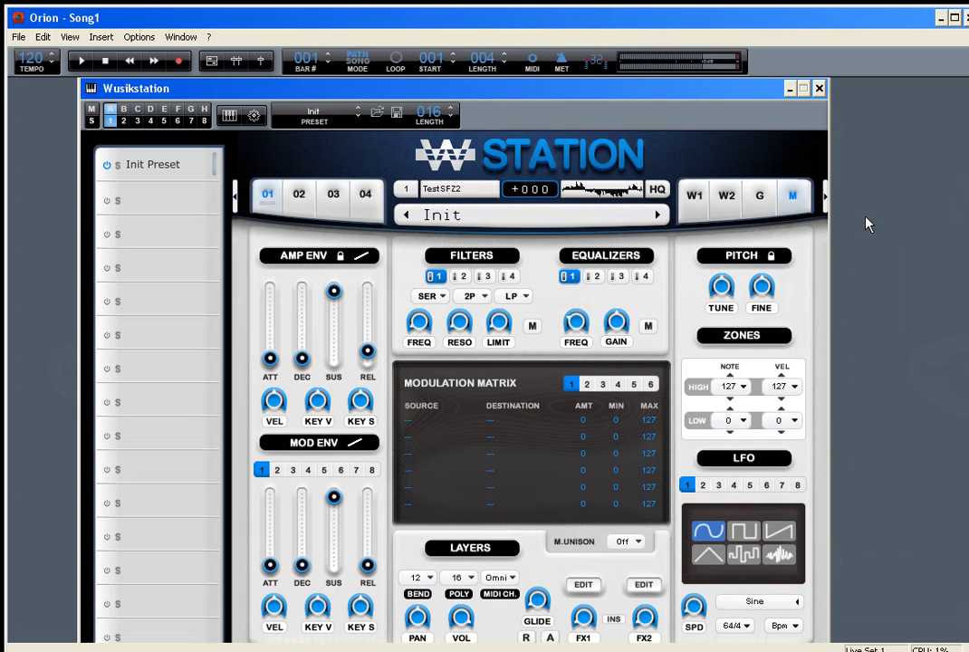
Lengthen layer 01's amp envelope release and attack, and enable filter 1 as high-pass.
left_click_drag(368, 351, 368, 337)
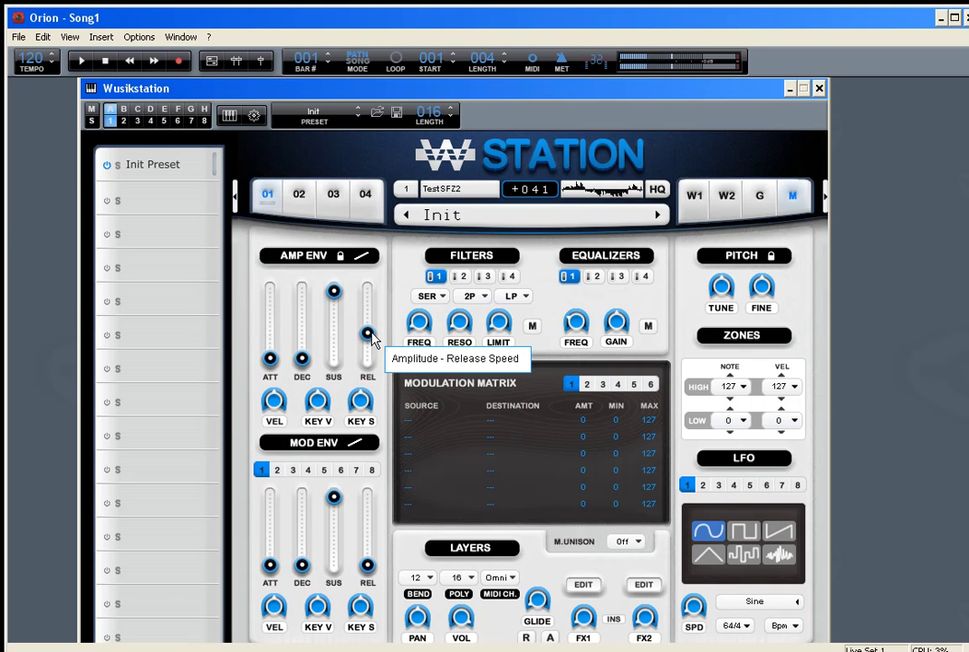
left_click_drag(368, 335, 369, 317)
left_click_drag(270, 358, 270, 324)
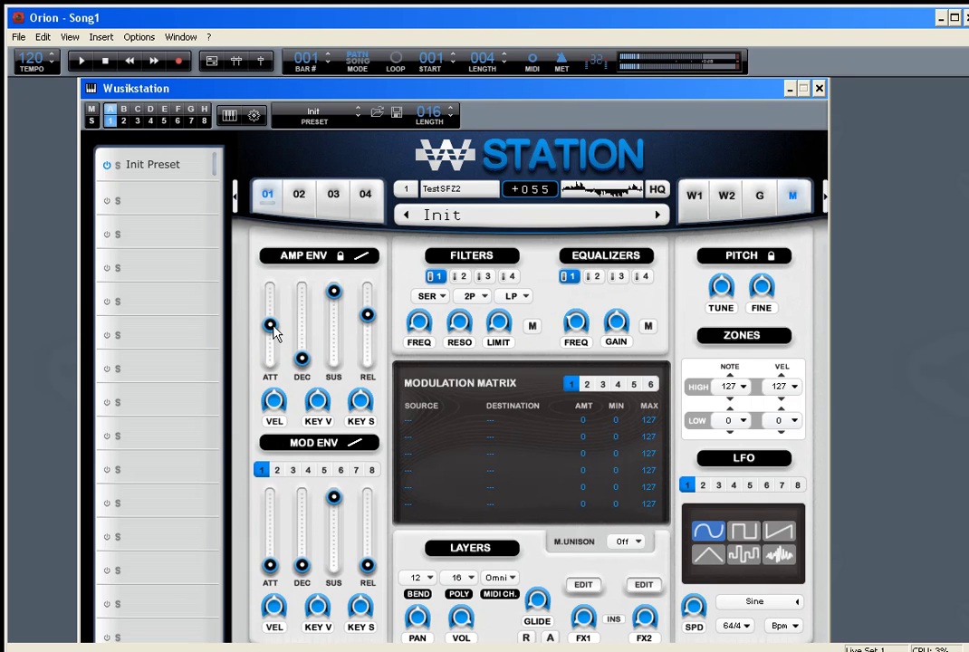
left_click(438, 277)
left_click(512, 299)
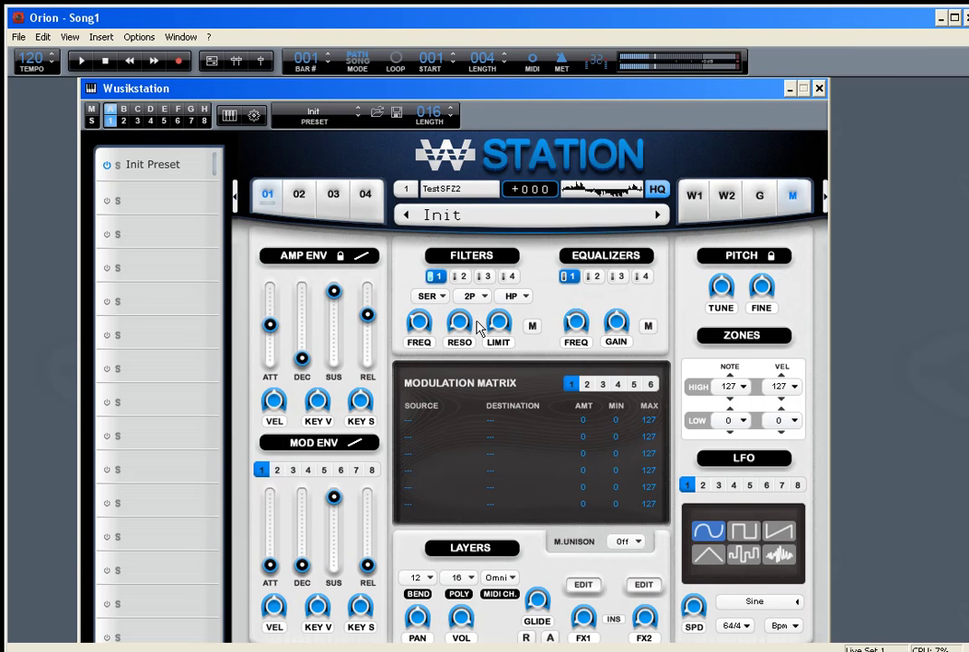
Enable filter M and reshape the amp envelope: zero attack, half sustain, longer decay, long release.
left_click(532, 325)
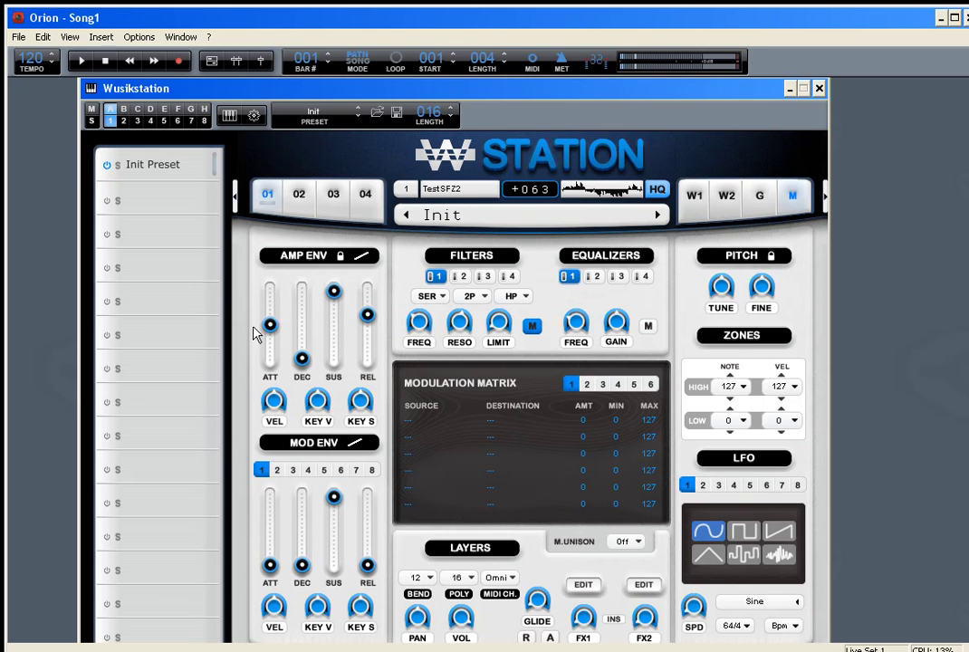
left_click(272, 361)
left_click_drag(368, 336, 372, 359)
left_click_drag(334, 291, 306, 354)
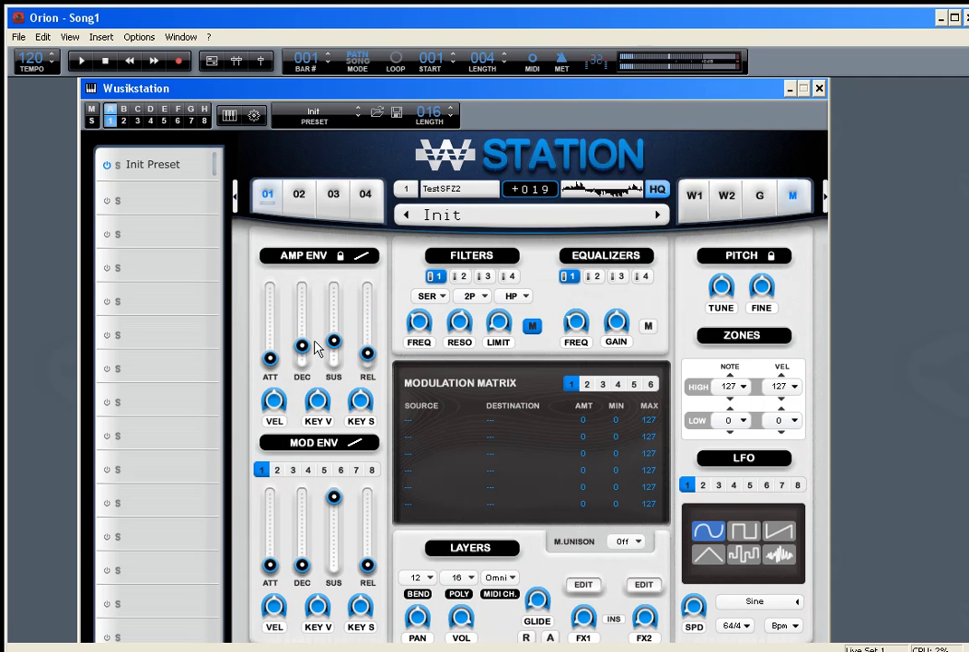
left_click_drag(368, 353, 374, 328)
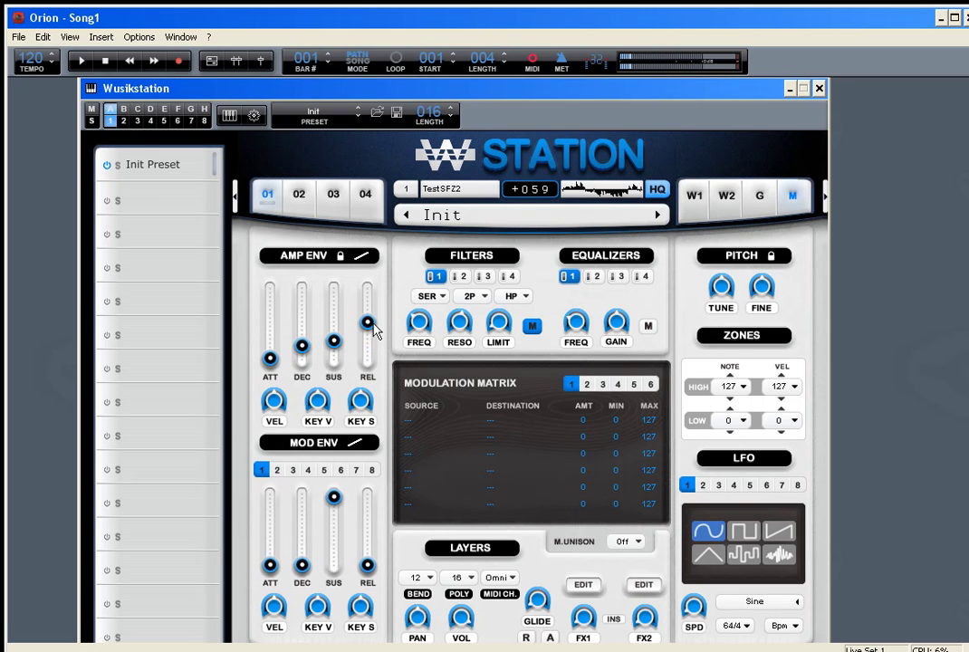